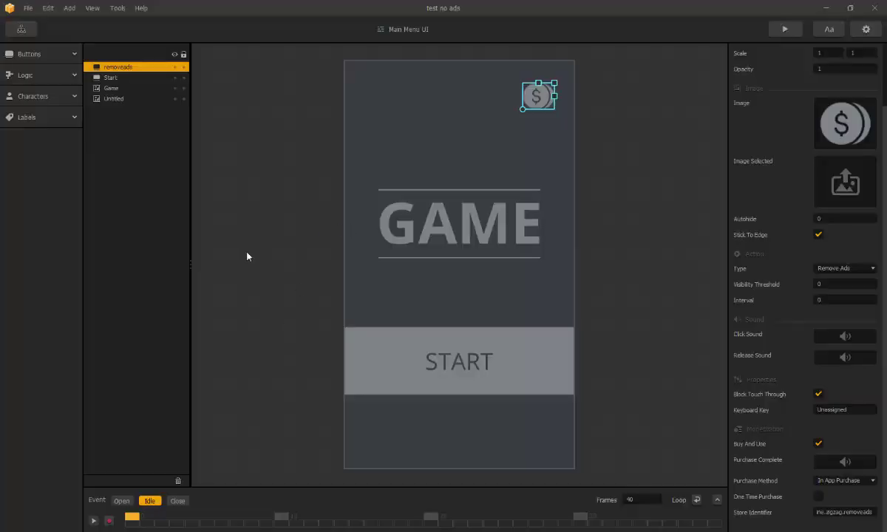
Reopen the Main Menu UI scene from the Game Mind Map and expand the Buttons category
{"action": "left_click", "coordinate": [248, 235]}
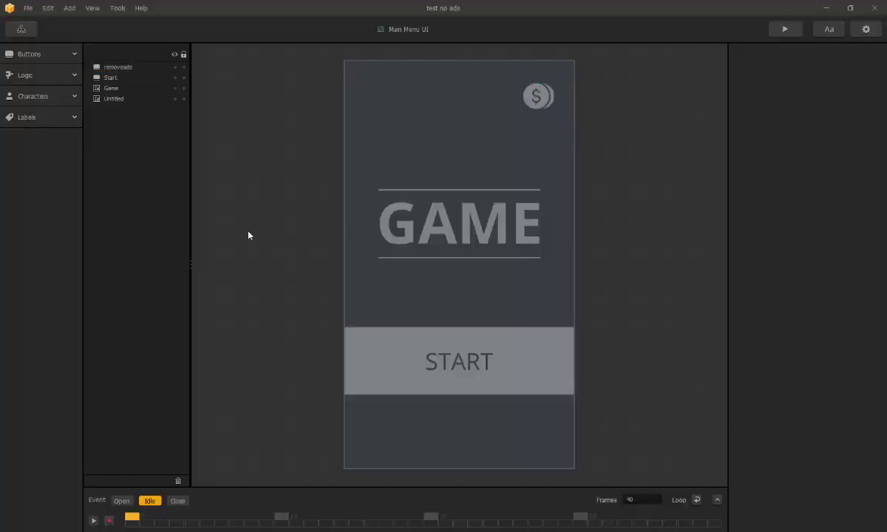
{"action": "left_click", "coordinate": [20, 28]}
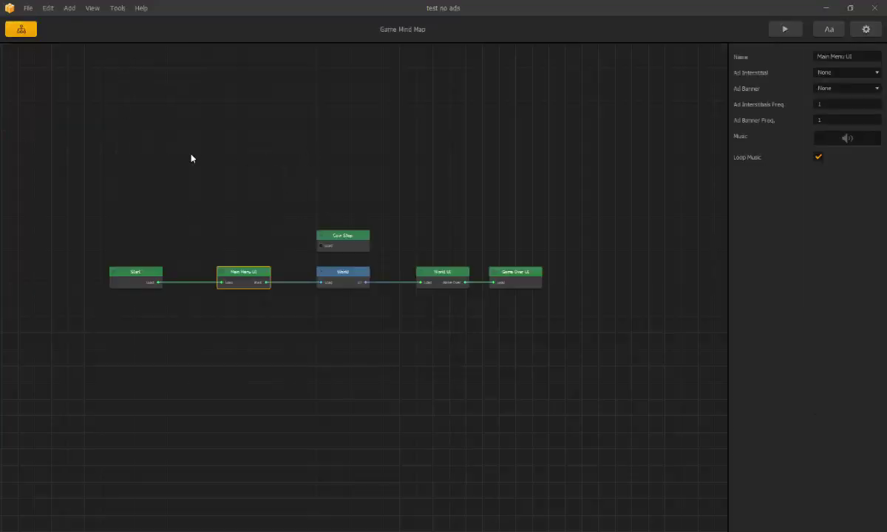
{"action": "double_click", "coordinate": [247, 282]}
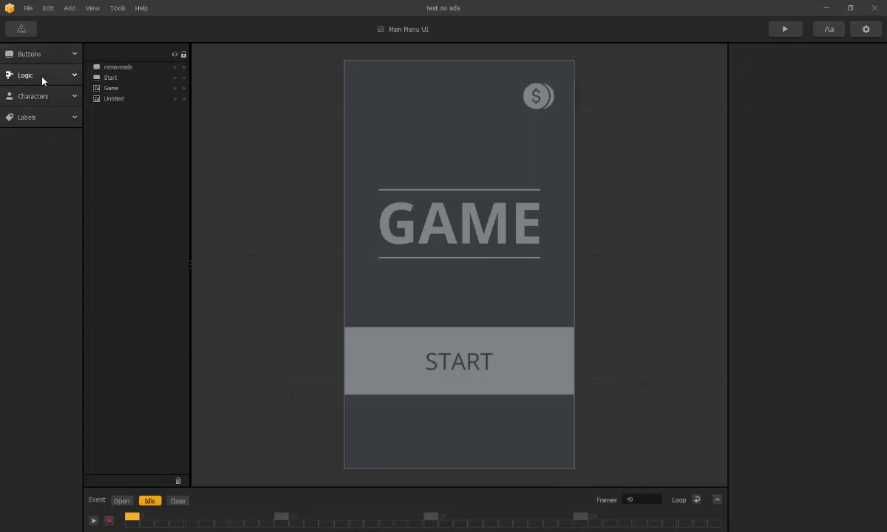
{"action": "left_click", "coordinate": [33, 54]}
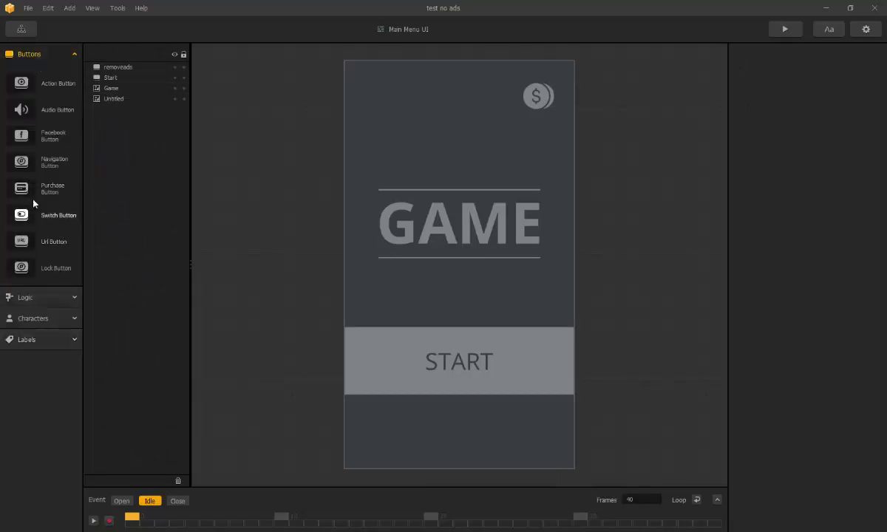
Place a Purchase Button near the top of the main menu using the Coin Shop Button sprite
{"action": "left_click_drag", "start_coordinate": [30, 186], "coordinate": [427, 106]}
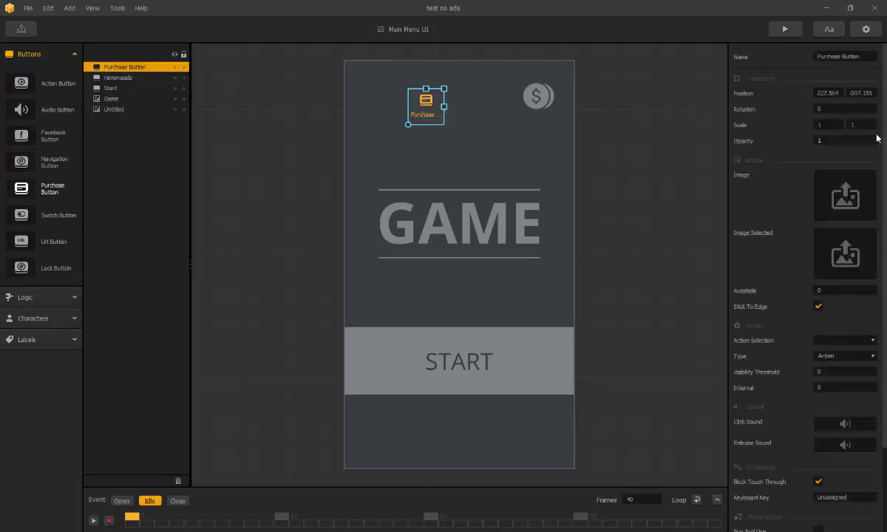
{"action": "left_click", "coordinate": [868, 177]}
{"action": "scroll", "coordinate": [59, 426], "scroll_direction": "down", "scroll_amount": 2}
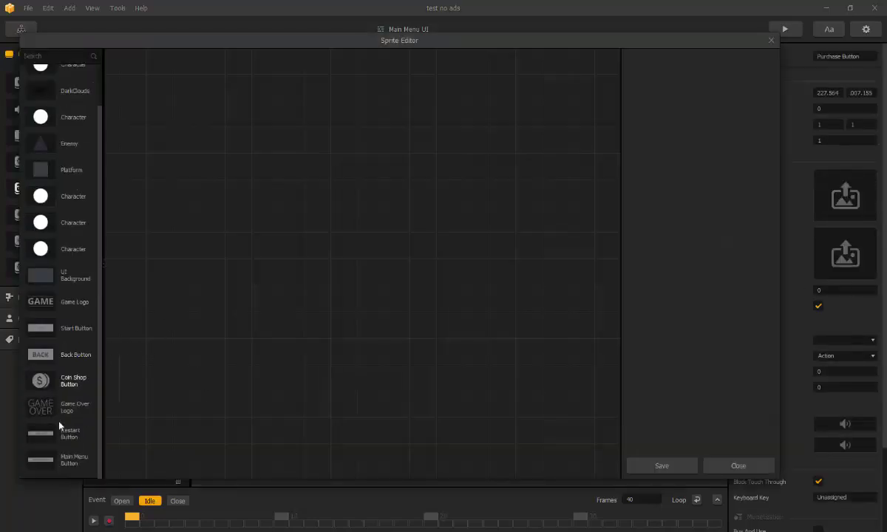
{"action": "left_click", "coordinate": [45, 356]}
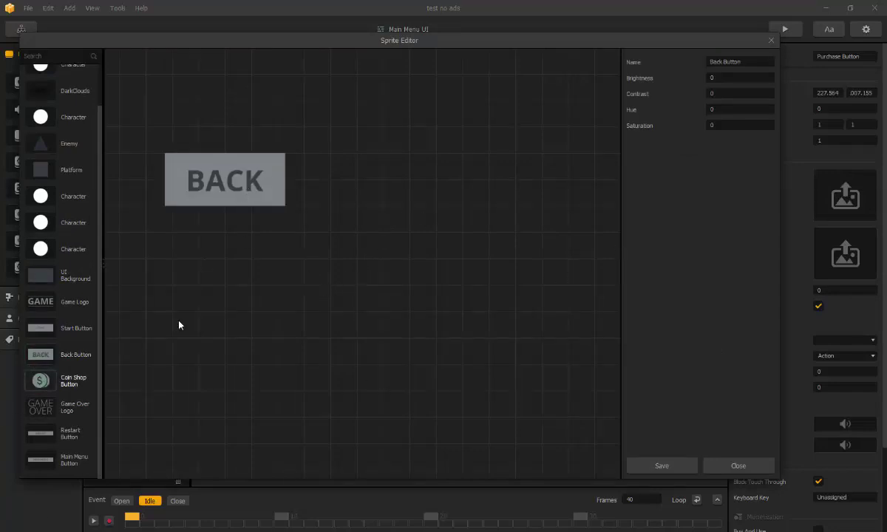
{"action": "left_click", "coordinate": [41, 381]}
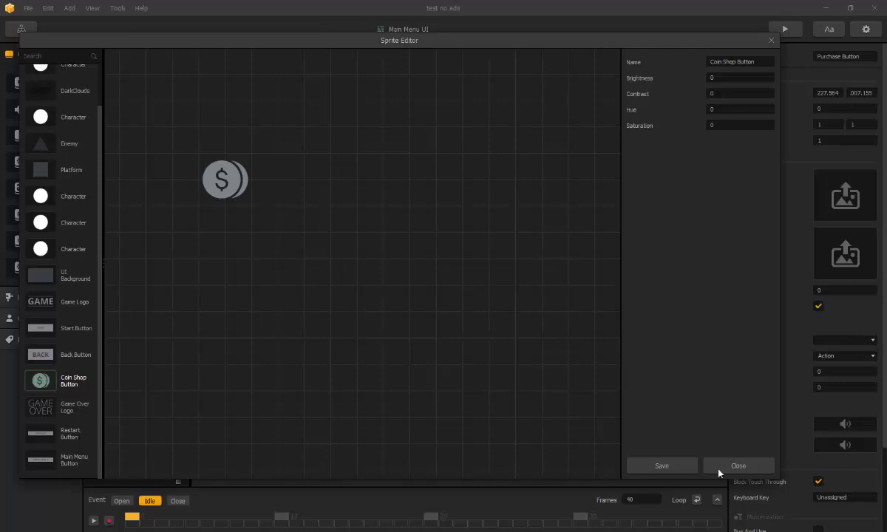
{"action": "left_click", "coordinate": [676, 467]}
{"action": "left_click", "coordinate": [402, 479]}
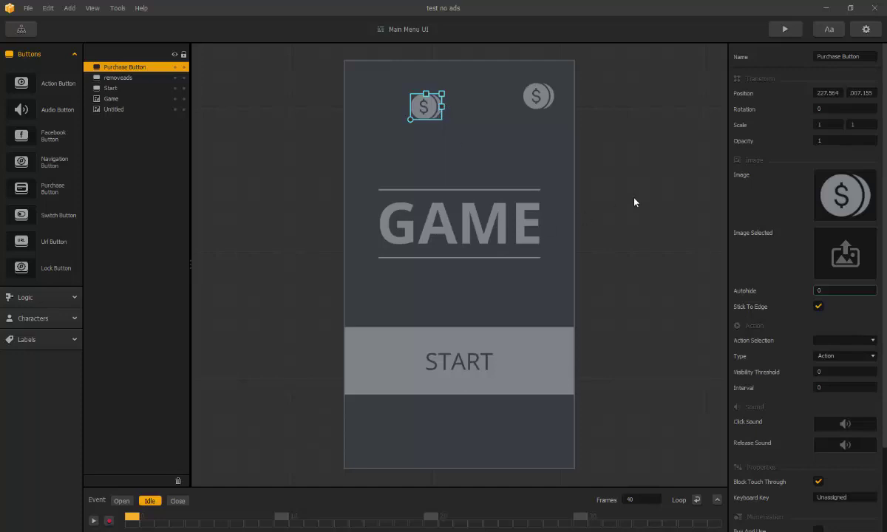
Rename the new button to 'removeads'
{"action": "left_click", "coordinate": [842, 56]}
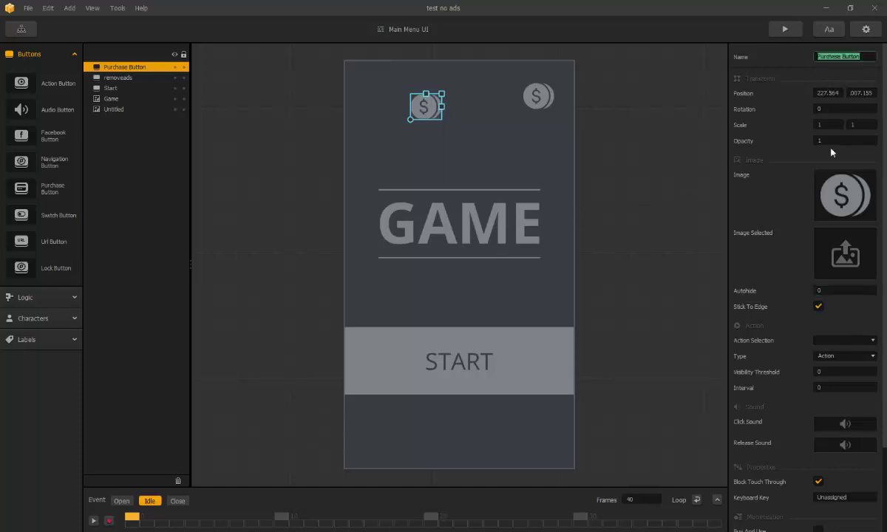
{"action": "key", "text": "BackSpace"}
{"action": "type", "text": "n"}
{"action": "key", "text": "BackSpace"}
{"action": "type", "text": "remove"}
{"action": "type", "text": "ads"}
{"action": "key", "text": "Return"}
Set its Action to Remove Ads, Purchase Method to In App Purchase, with One Time Purchase ticked
{"action": "scroll", "coordinate": [787, 272], "scroll_direction": "down", "scroll_amount": 3}
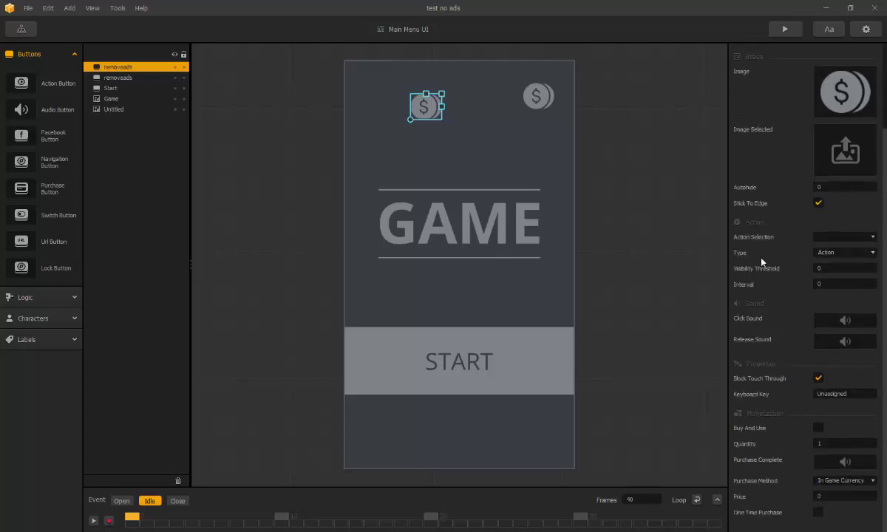
{"action": "left_click", "coordinate": [869, 238]}
{"action": "left_click", "coordinate": [842, 260]}
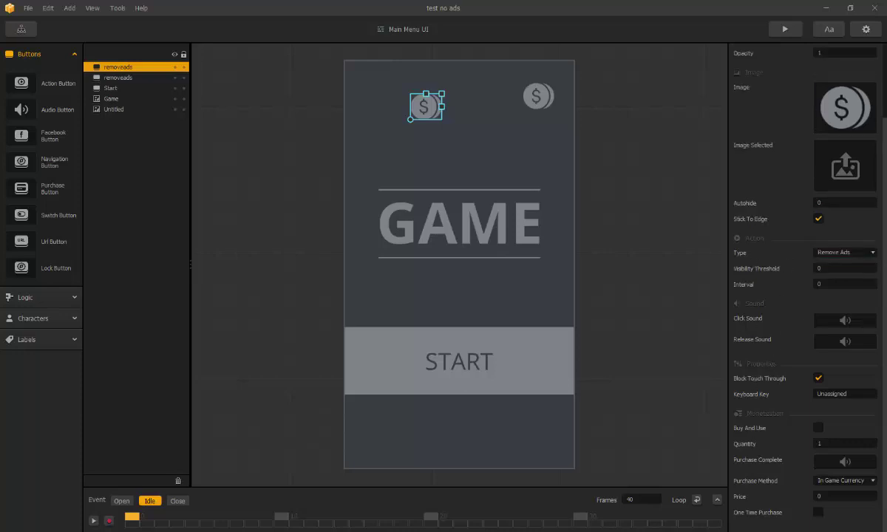
{"action": "left_click", "coordinate": [864, 482]}
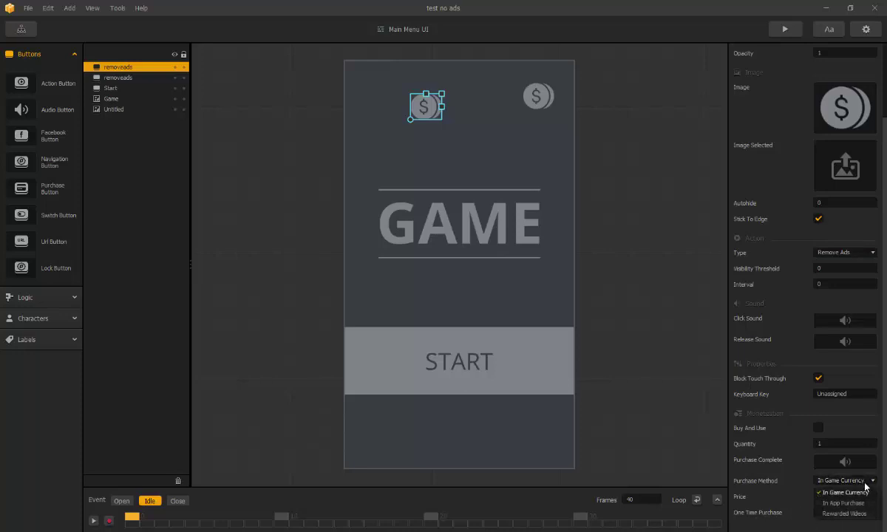
{"action": "left_click", "coordinate": [853, 504]}
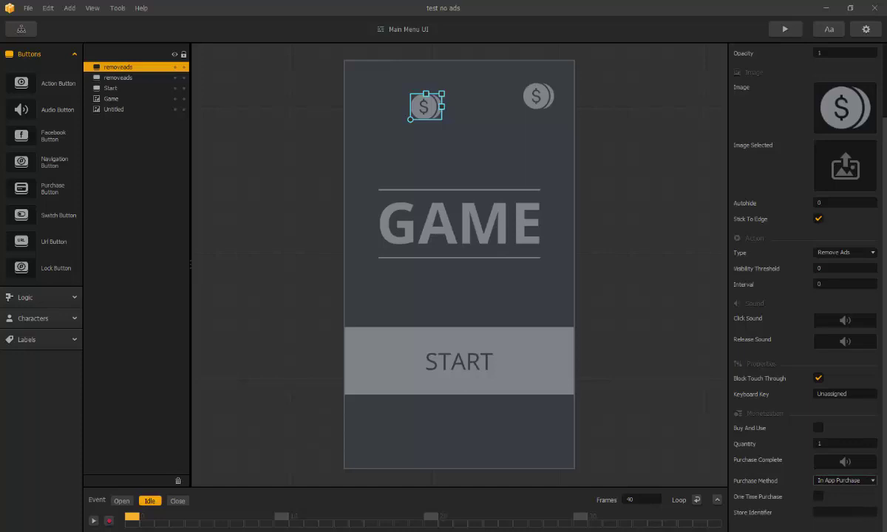
{"action": "left_click", "coordinate": [817, 497]}
{"action": "key", "text": "Tab"}
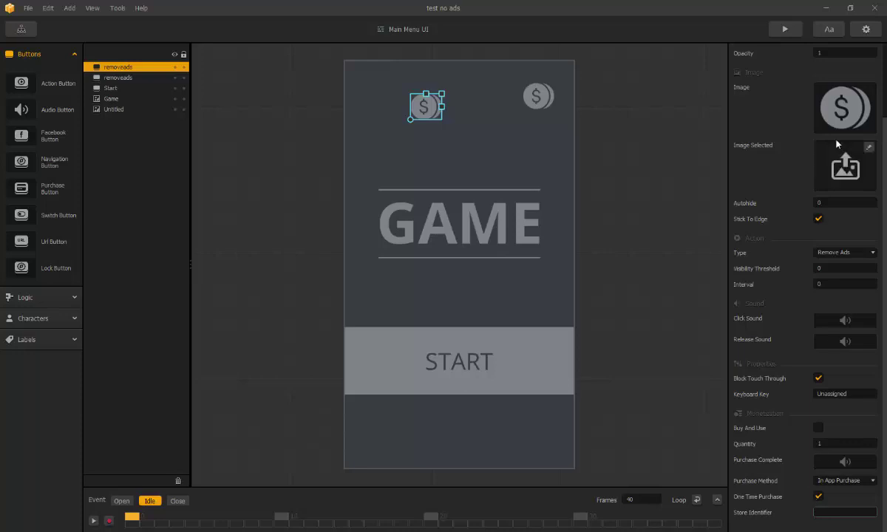
Copy the Google Play Store bundle ID from Project Settings
{"action": "left_click", "coordinate": [822, 31]}
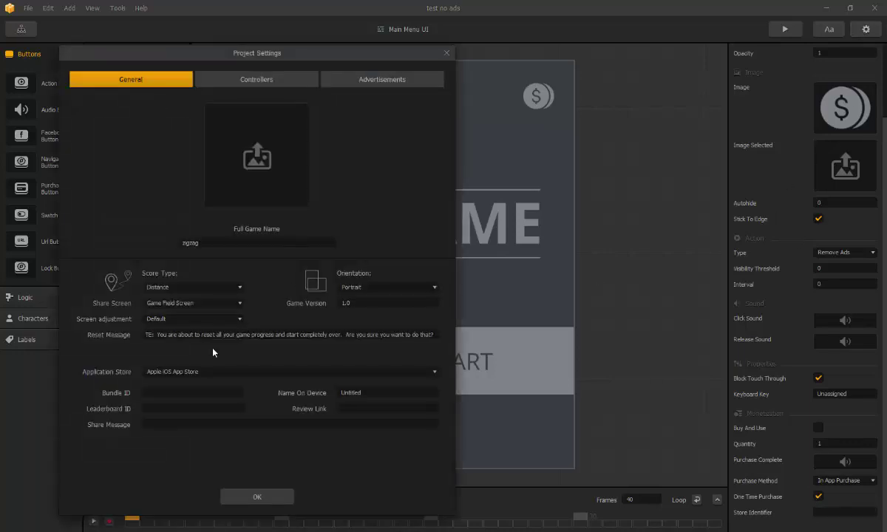
{"action": "left_click", "coordinate": [257, 369]}
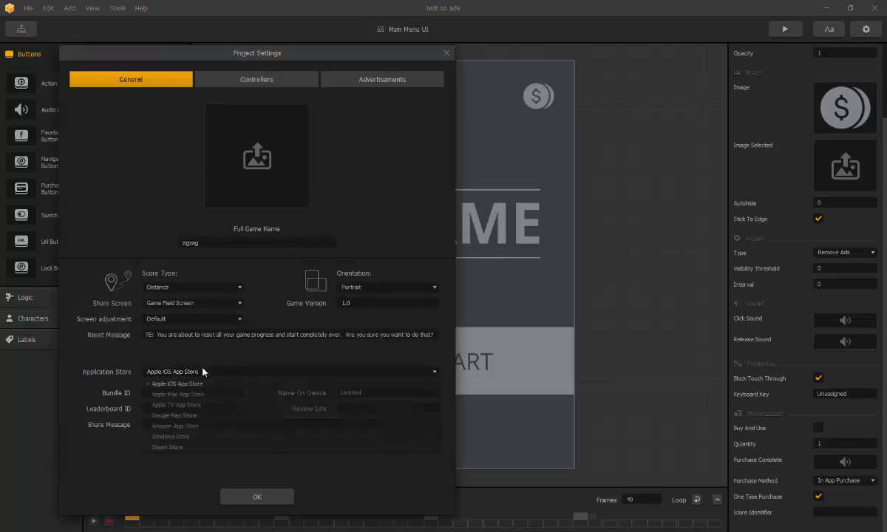
{"action": "left_click", "coordinate": [205, 418]}
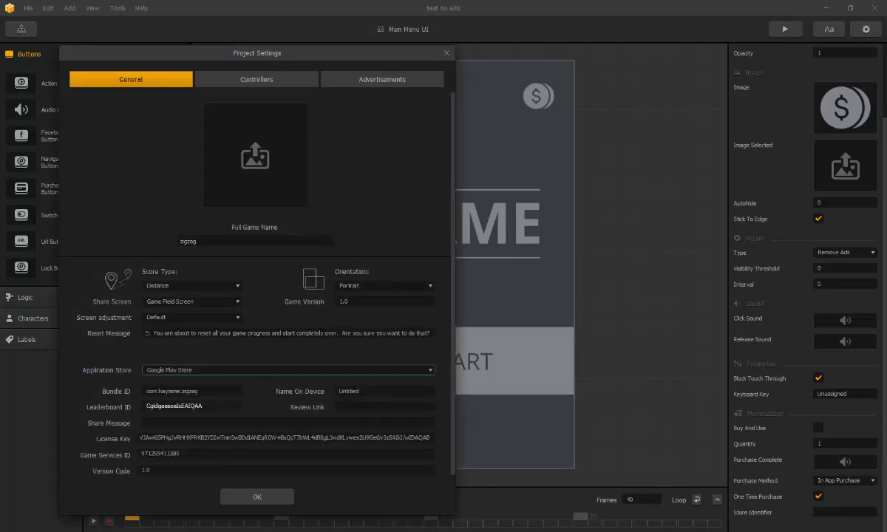
{"action": "left_click", "coordinate": [191, 391]}
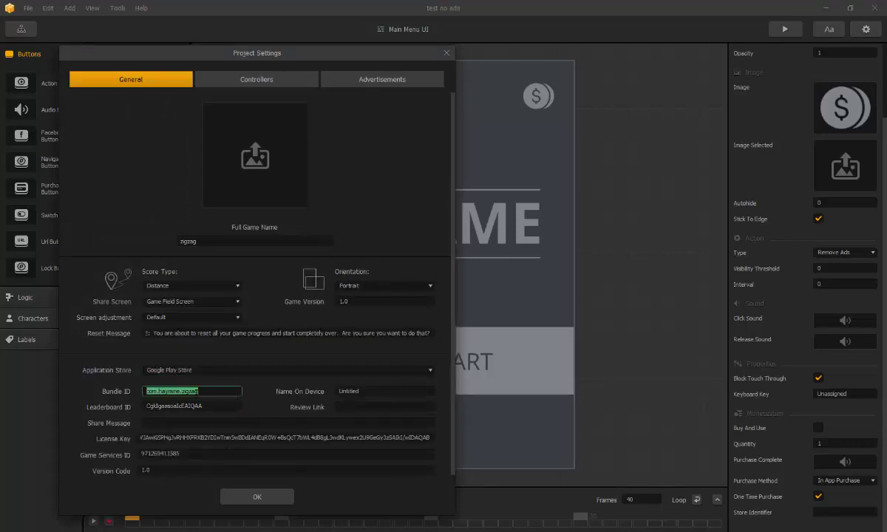
{"action": "right_click", "coordinate": [189, 391]}
{"action": "left_click", "coordinate": [229, 445]}
{"action": "left_click", "coordinate": [446, 53]}
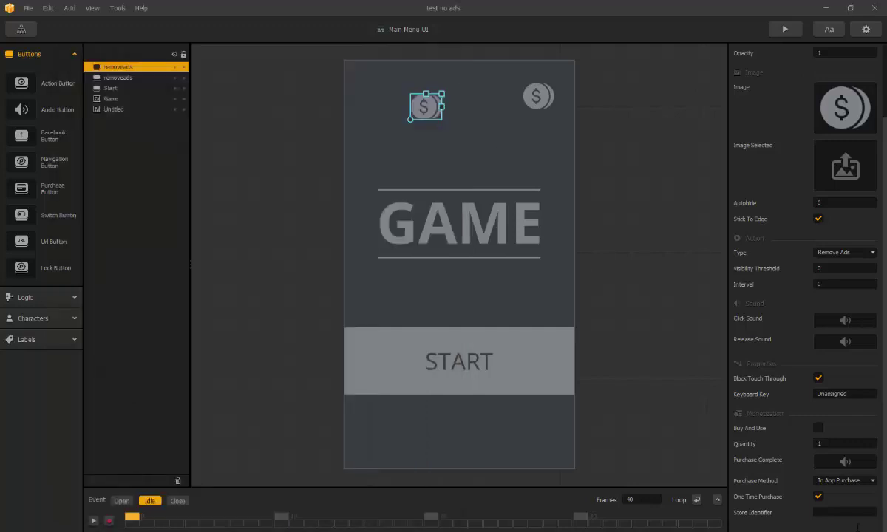
Paste the bundle ID into Store Identifier and append removeads
{"action": "right_click", "coordinate": [835, 512]}
{"action": "left_click", "coordinate": [813, 473]}
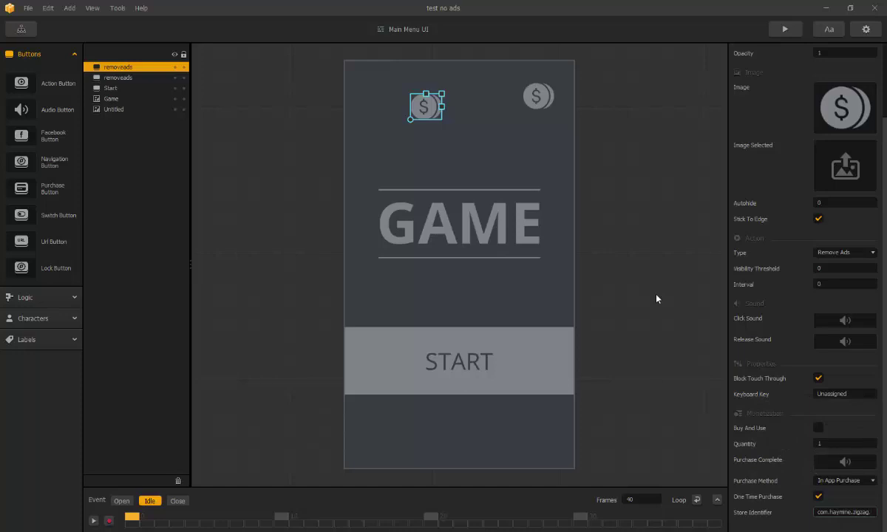
{"action": "type", "text": "removeads"}
Set the Application Store to Google Play Store in Project Settings, then switch to the browser
{"action": "left_click", "coordinate": [865, 29]}
{"action": "left_click", "coordinate": [193, 371]}
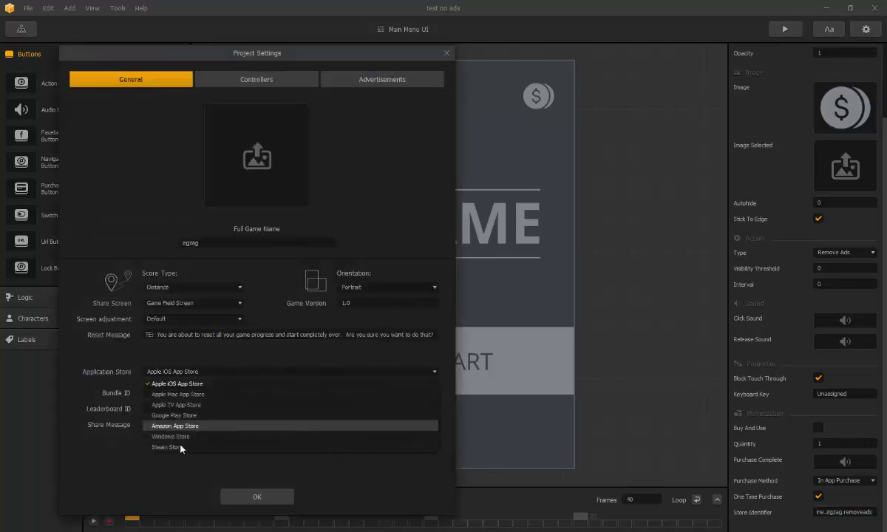
{"action": "left_click", "coordinate": [167, 418]}
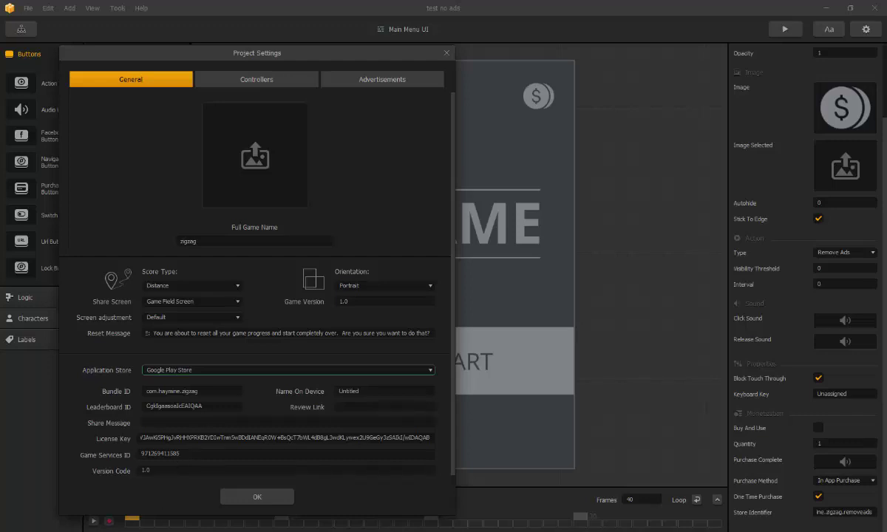
{"action": "left_click", "coordinate": [192, 473]}
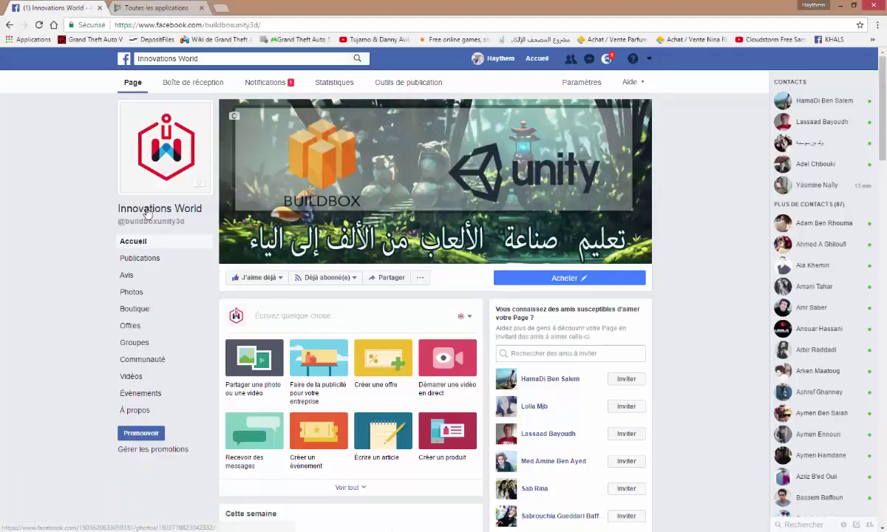
Switch to the Google Play Console tab listing Toutes les applications
{"action": "left_click", "coordinate": [150, 9]}
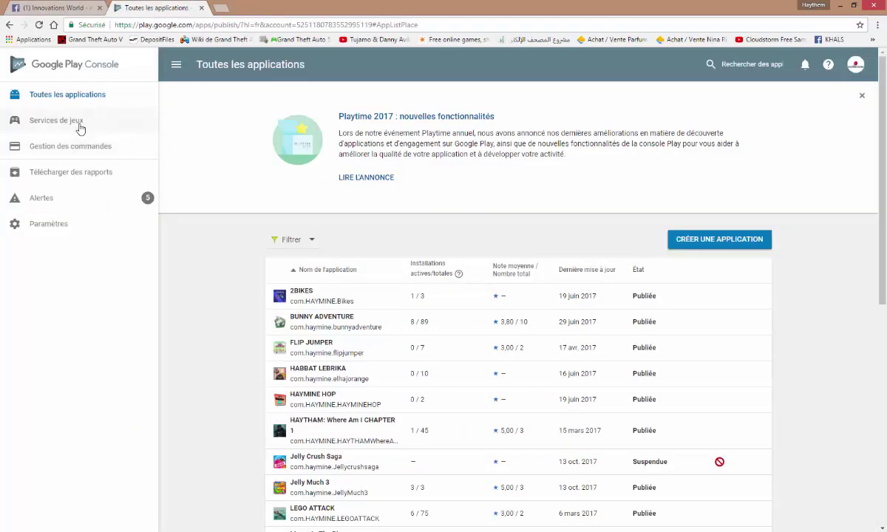
{"action": "scroll", "coordinate": [376, 277], "scroll_direction": "down", "scroll_amount": 5}
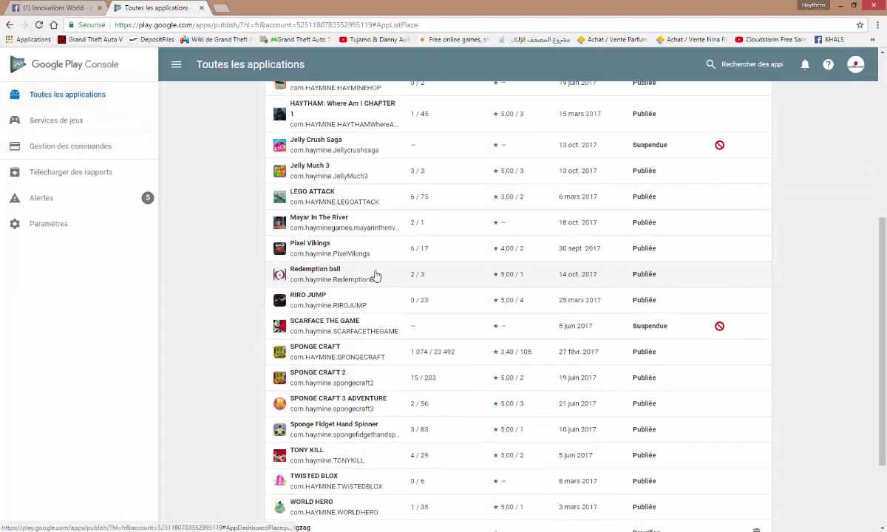
{"action": "scroll", "coordinate": [379, 270], "scroll_direction": "up", "scroll_amount": 5}
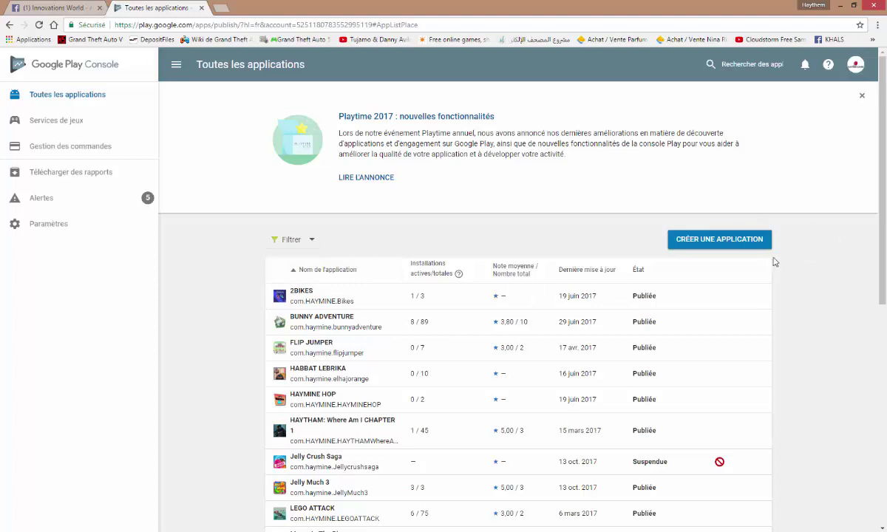
Create a new Play Console app titled zigzag with Anglais (États-Unis) as default language
{"action": "left_click", "coordinate": [704, 233]}
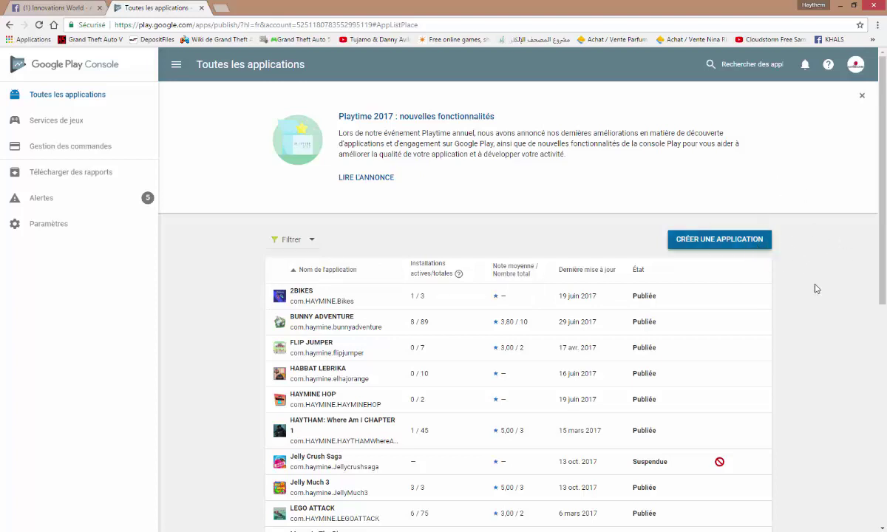
{"action": "left_click", "coordinate": [380, 249]}
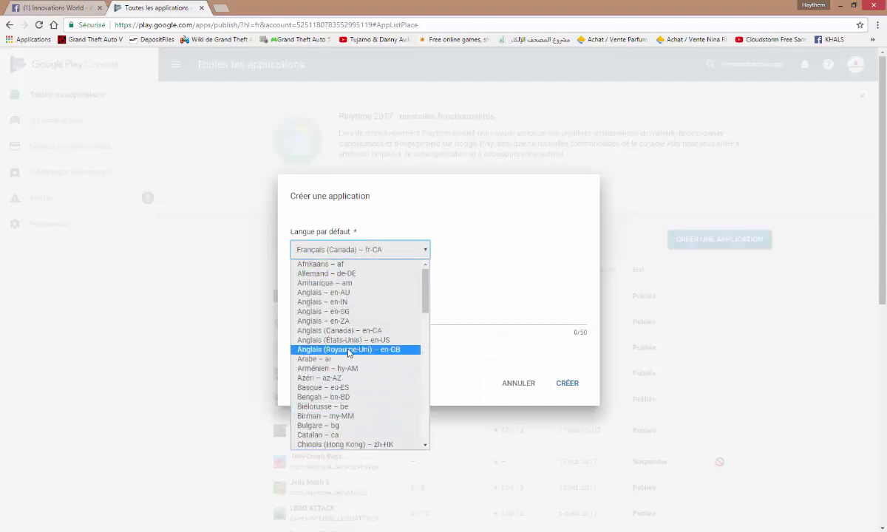
{"action": "left_click", "coordinate": [366, 340]}
{"action": "left_click", "coordinate": [366, 316]}
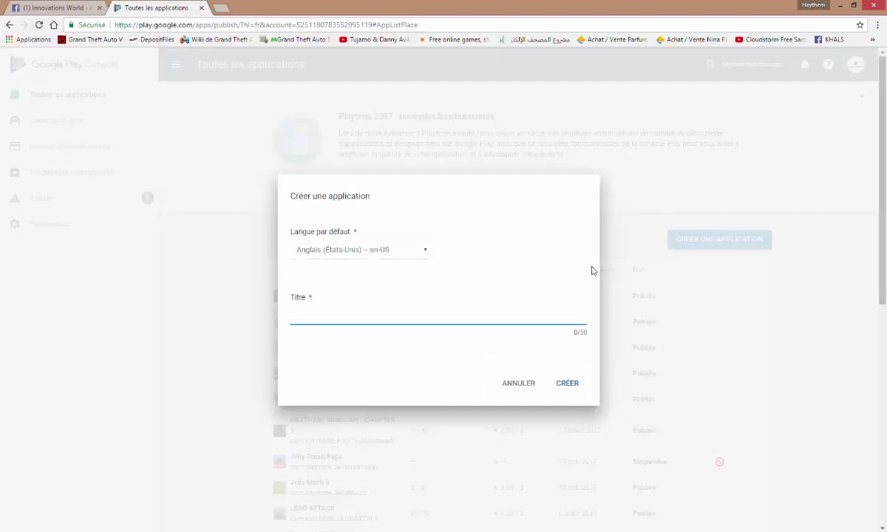
{"action": "type", "text": "zigzag"}
{"action": "left_click", "coordinate": [575, 387]}
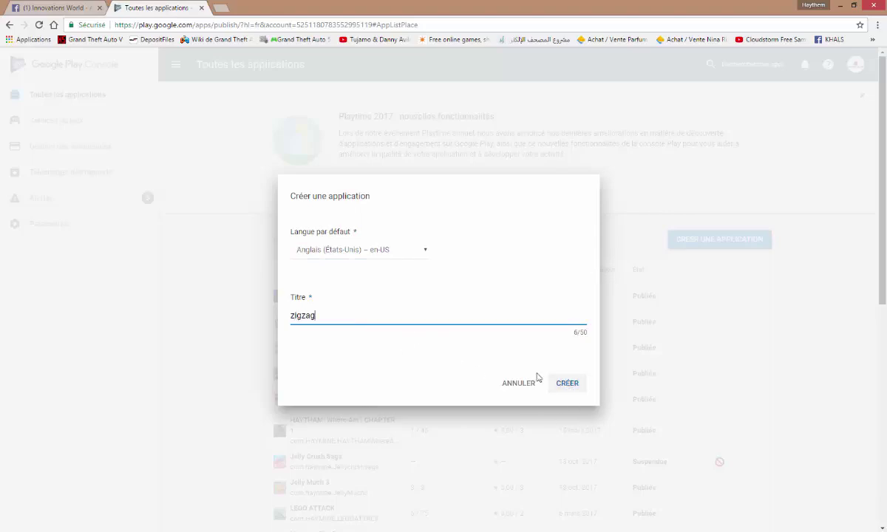
{"action": "left_click", "coordinate": [526, 384]}
Check the zigzag store listing, then go to the Services de jeux section
{"action": "scroll", "coordinate": [787, 344], "scroll_direction": "down", "scroll_amount": 5}
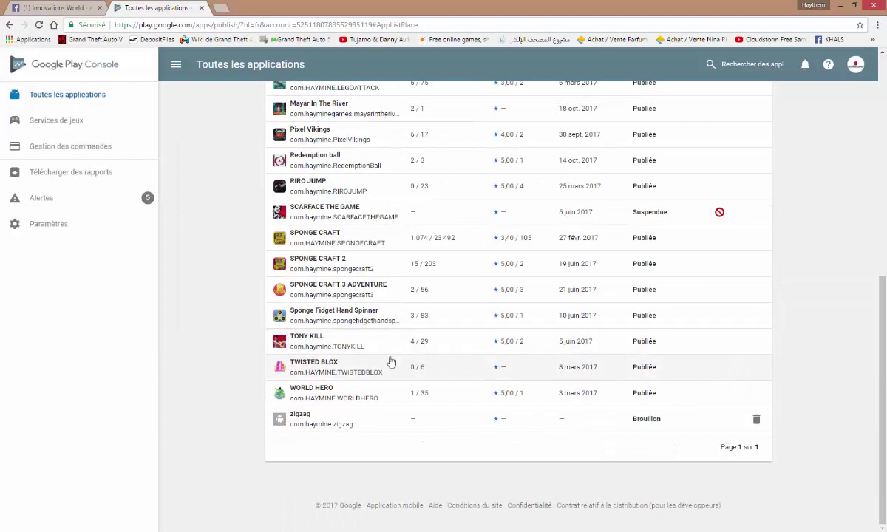
{"action": "left_click", "coordinate": [351, 423]}
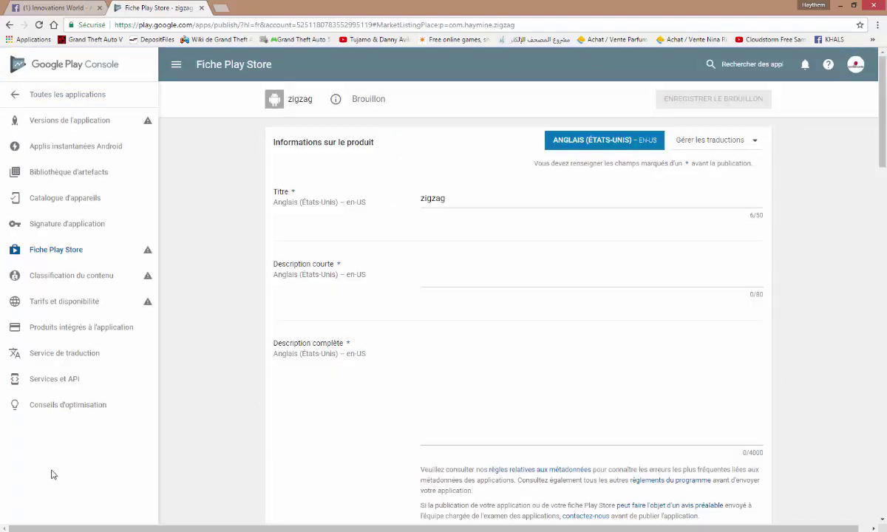
{"action": "scroll", "coordinate": [447, 328], "scroll_direction": "down", "scroll_amount": 10}
{"action": "scroll", "coordinate": [238, 194], "scroll_direction": "up", "scroll_amount": 10}
{"action": "left_click", "coordinate": [13, 93]}
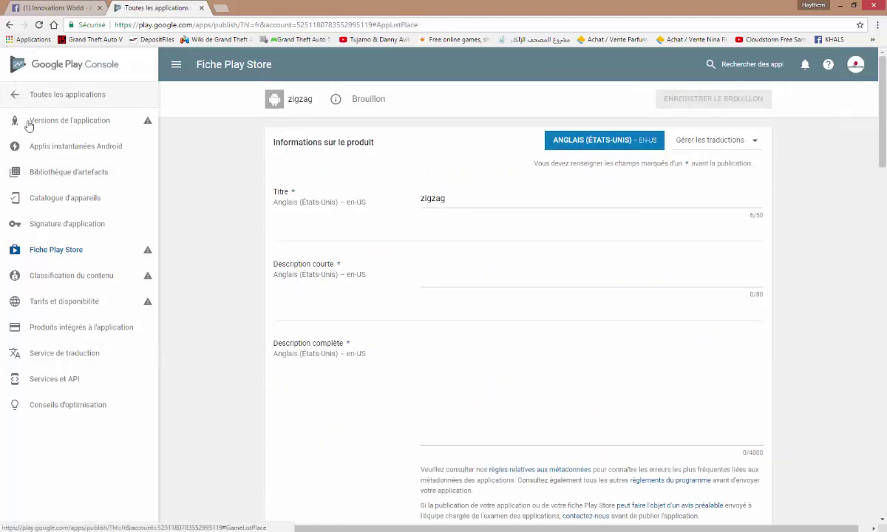
{"action": "left_click", "coordinate": [82, 122]}
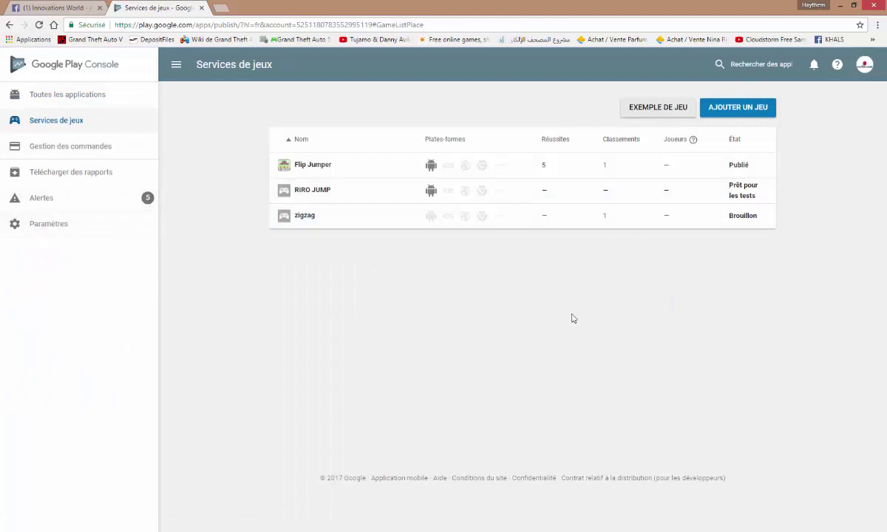
Add a game service named zigzag with category Action and continue
{"action": "left_click", "coordinate": [746, 110]}
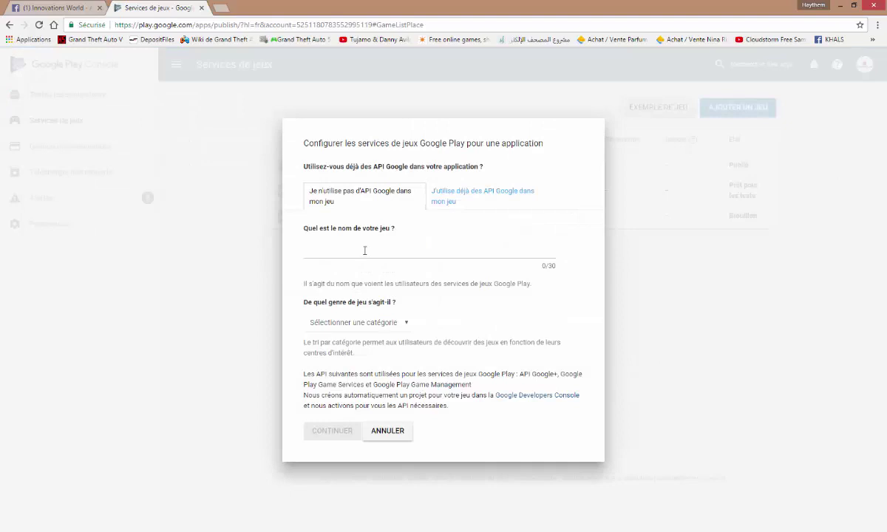
{"action": "left_click", "coordinate": [364, 251]}
{"action": "type", "text": "zigzag"}
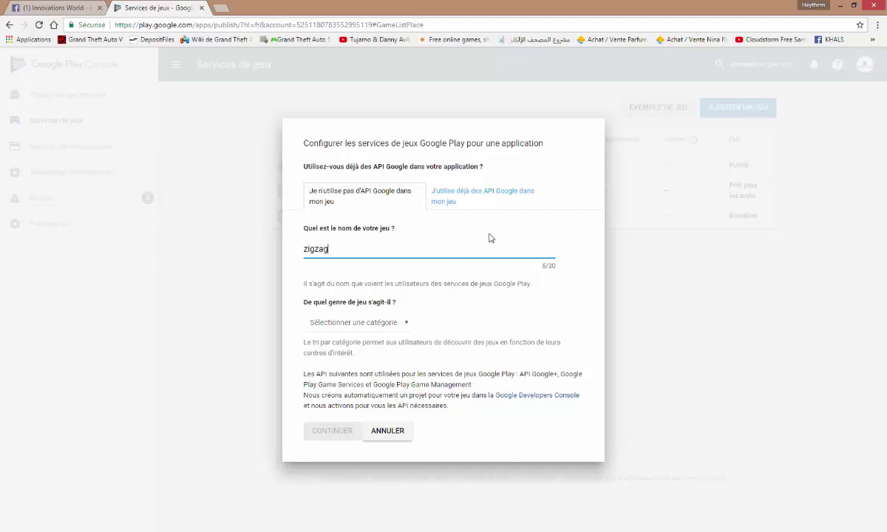
{"action": "left_click", "coordinate": [392, 325]}
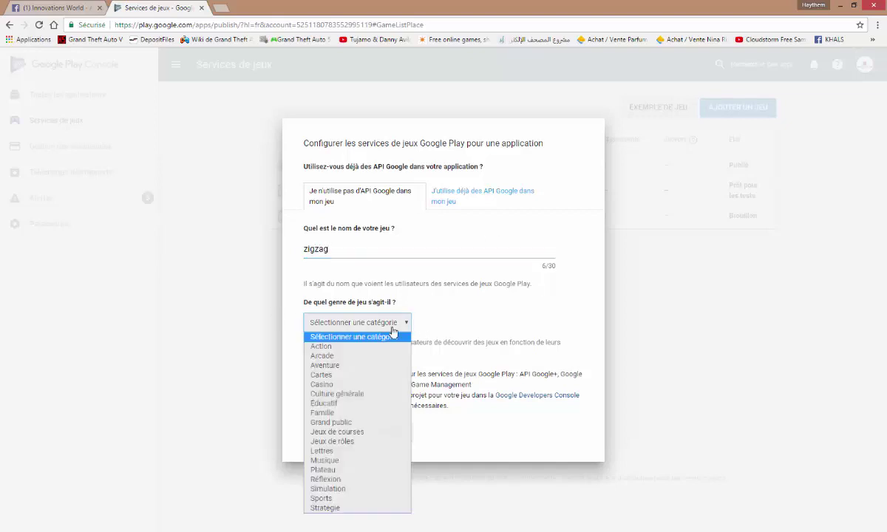
{"action": "left_click", "coordinate": [325, 346]}
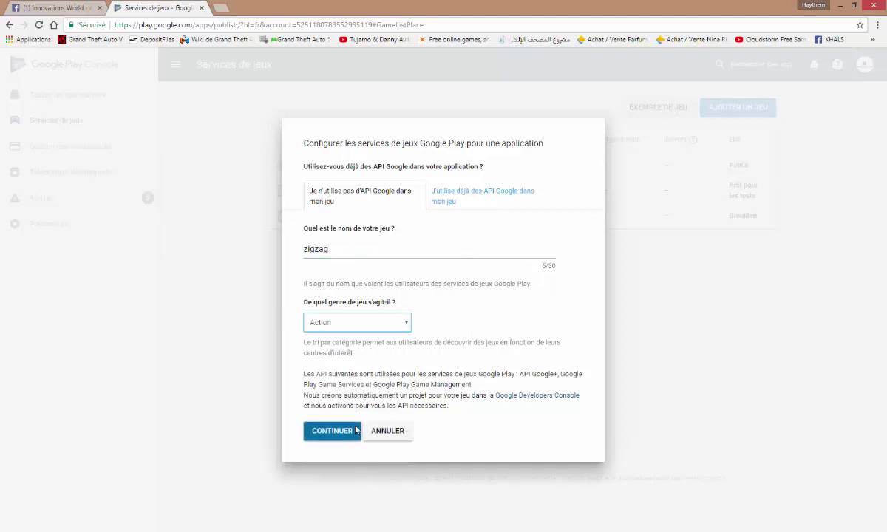
{"action": "left_click", "coordinate": [387, 435]}
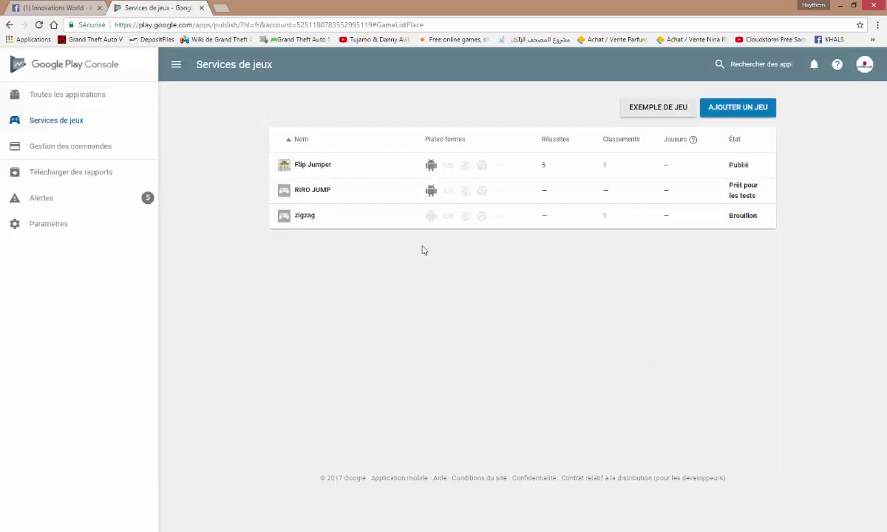
Open the zigzag game service and set Jeux enregistrés to ACTIVÉ
{"action": "left_click", "coordinate": [322, 217]}
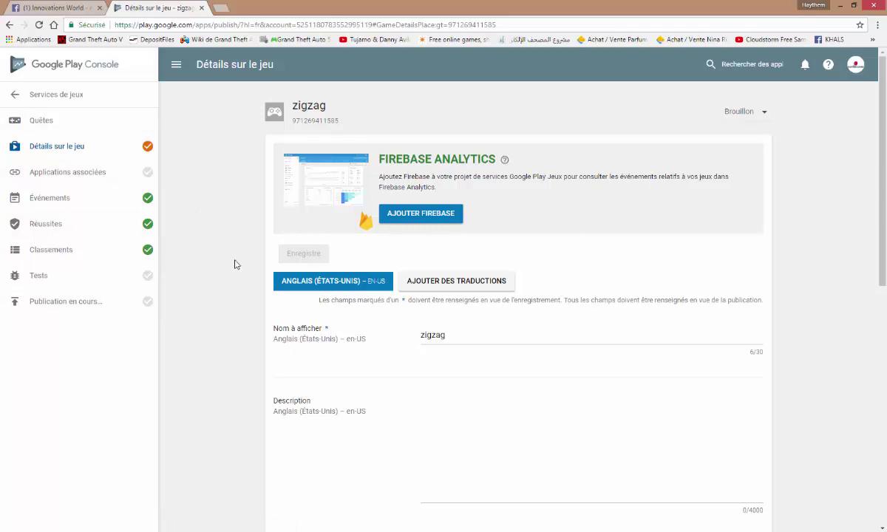
{"action": "scroll", "coordinate": [235, 264], "scroll_direction": "down", "scroll_amount": 6}
{"action": "scroll", "coordinate": [359, 280], "scroll_direction": "up", "scroll_amount": 6}
{"action": "left_click", "coordinate": [480, 331]}
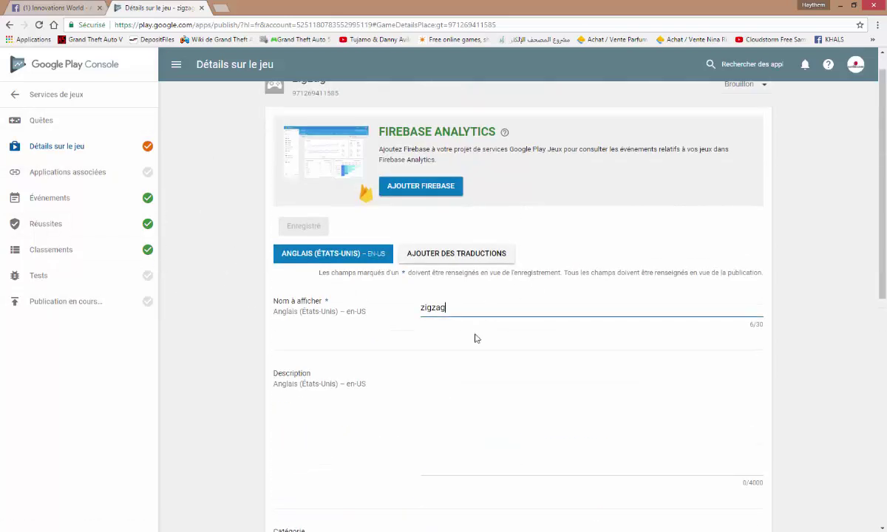
{"action": "scroll", "coordinate": [369, 325], "scroll_direction": "down", "scroll_amount": 3}
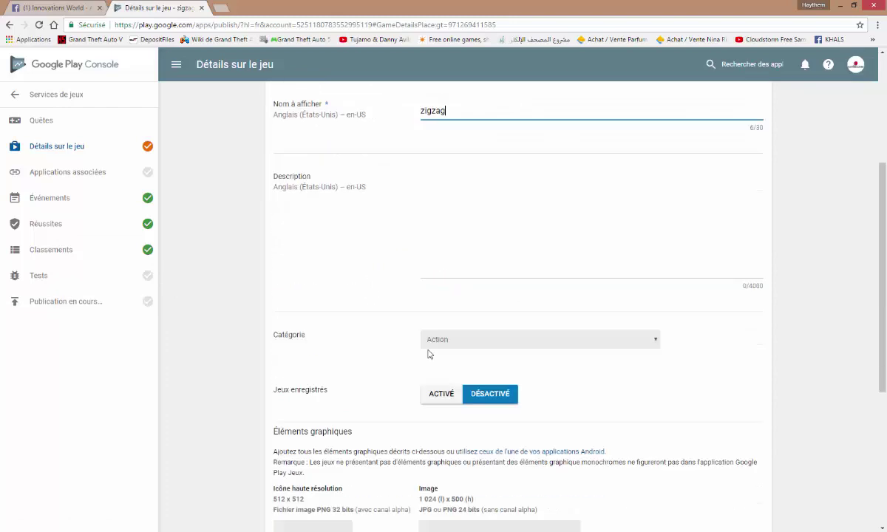
{"action": "scroll", "coordinate": [460, 204], "scroll_direction": "down", "scroll_amount": 3}
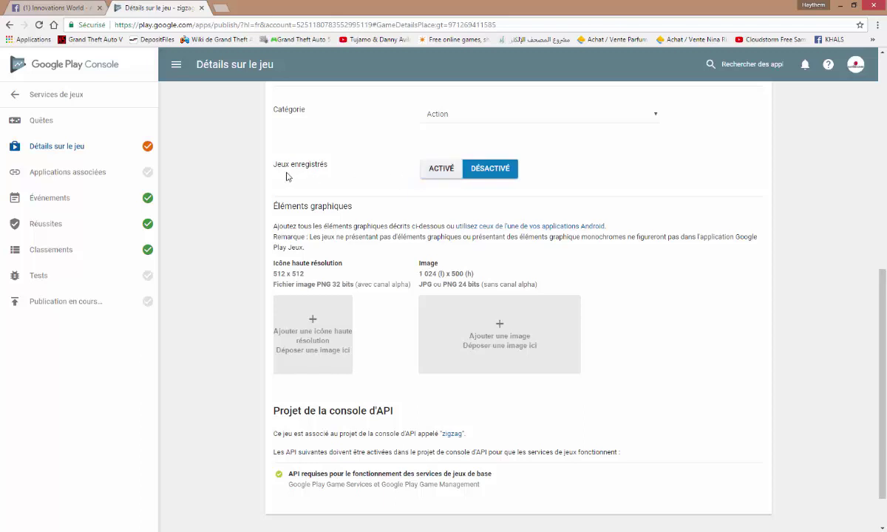
{"action": "left_click", "coordinate": [441, 169]}
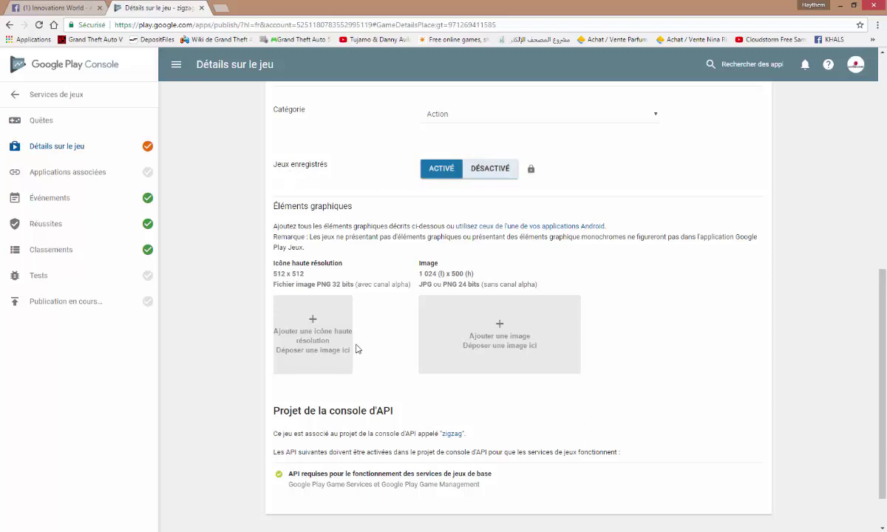
{"action": "scroll", "coordinate": [365, 302], "scroll_direction": "down", "scroll_amount": 1}
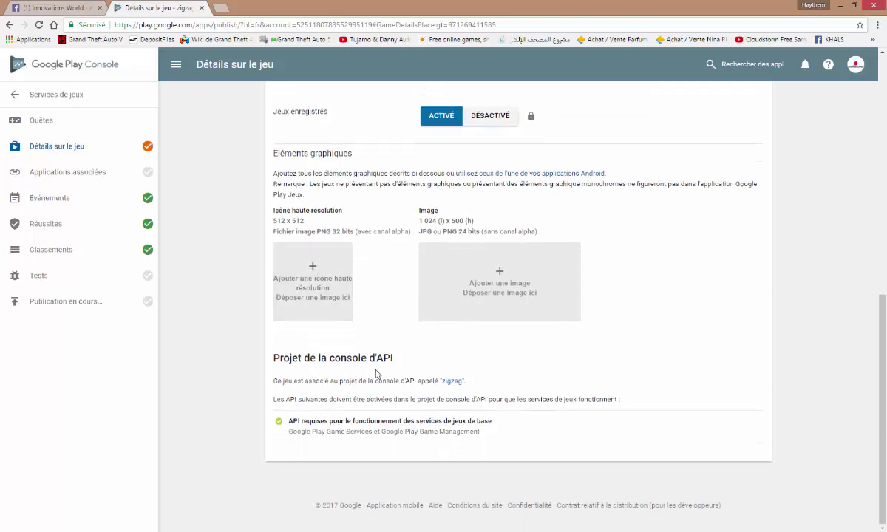
{"action": "scroll", "coordinate": [375, 373], "scroll_direction": "up", "scroll_amount": 5}
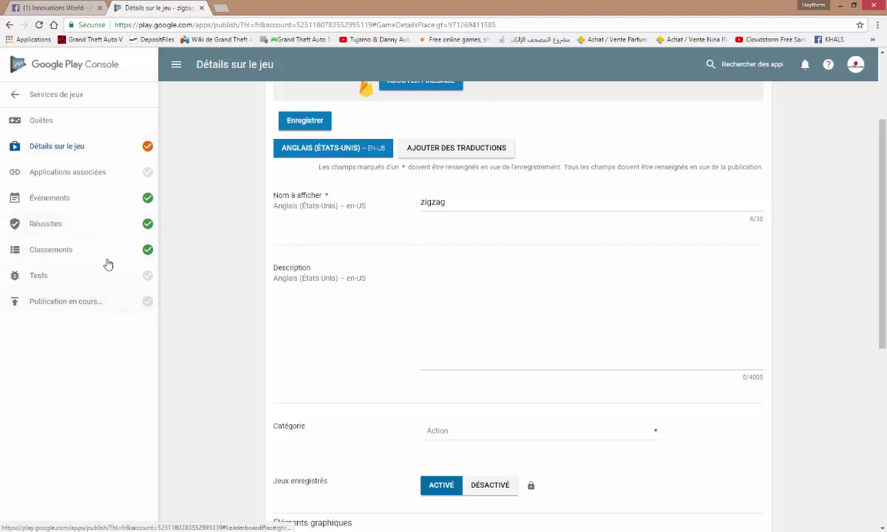
Copy the zigzag game ID from the Classements page and switch back to Buildbox
{"action": "left_click", "coordinate": [53, 251]}
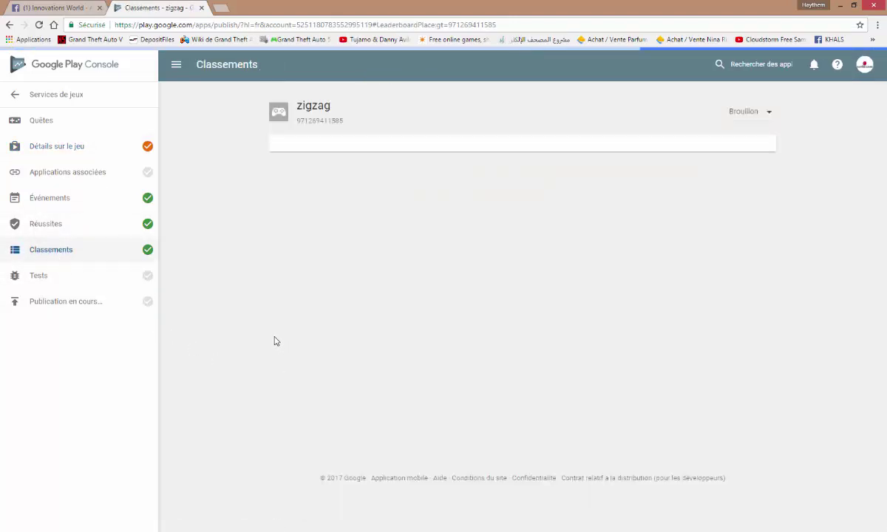
{"action": "triple_click", "coordinate": [304, 119]}
{"action": "left_click_drag", "start_coordinate": [347, 122], "coordinate": [302, 124]}
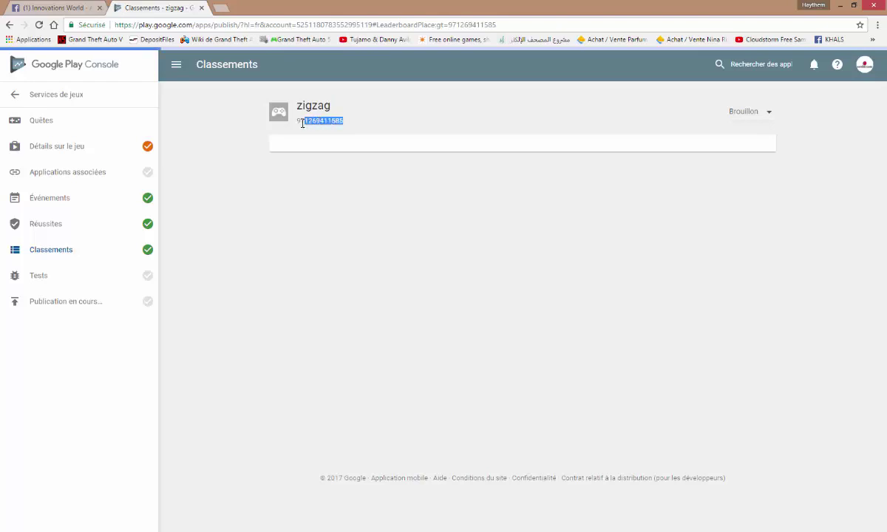
{"action": "double_click", "coordinate": [302, 122]}
{"action": "right_click", "coordinate": [303, 124]}
{"action": "left_click", "coordinate": [323, 132]}
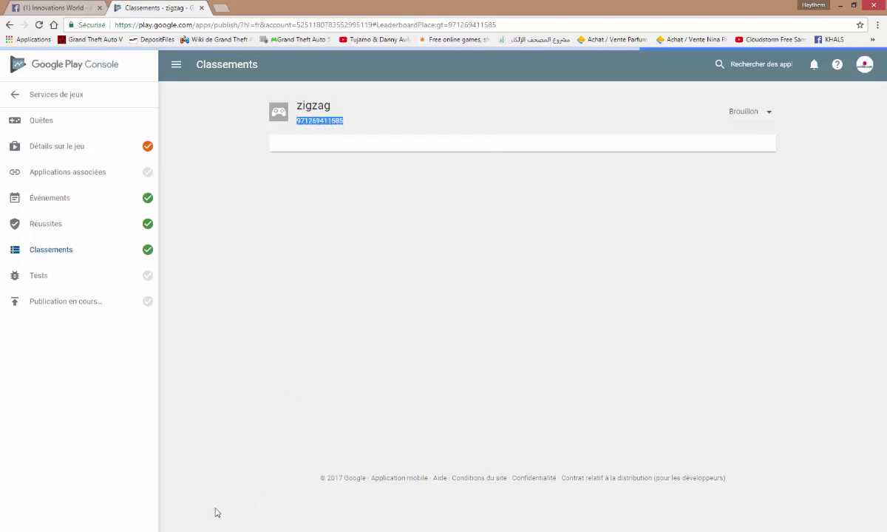
{"action": "key", "text": "alt+Tab"}
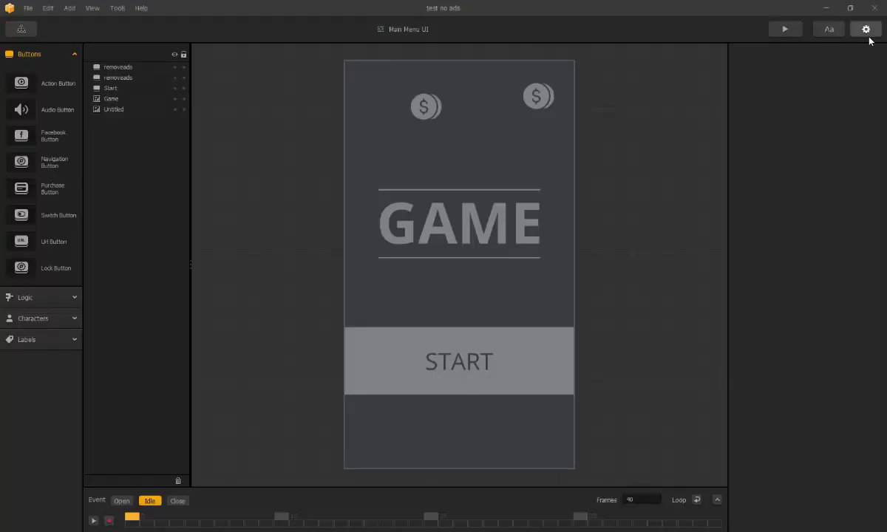
Paste the copied zigzag game ID into the Google Play Store Game Services ID field
{"action": "left_click", "coordinate": [867, 34]}
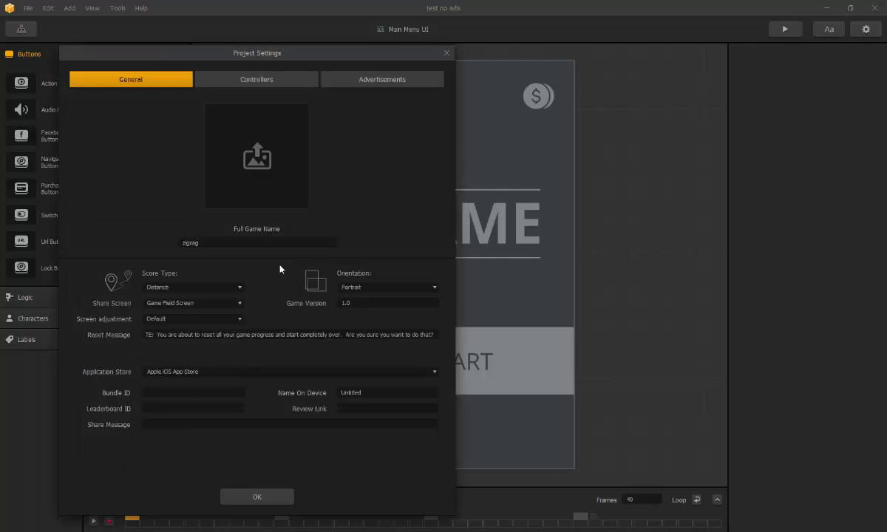
{"action": "left_click", "coordinate": [210, 371]}
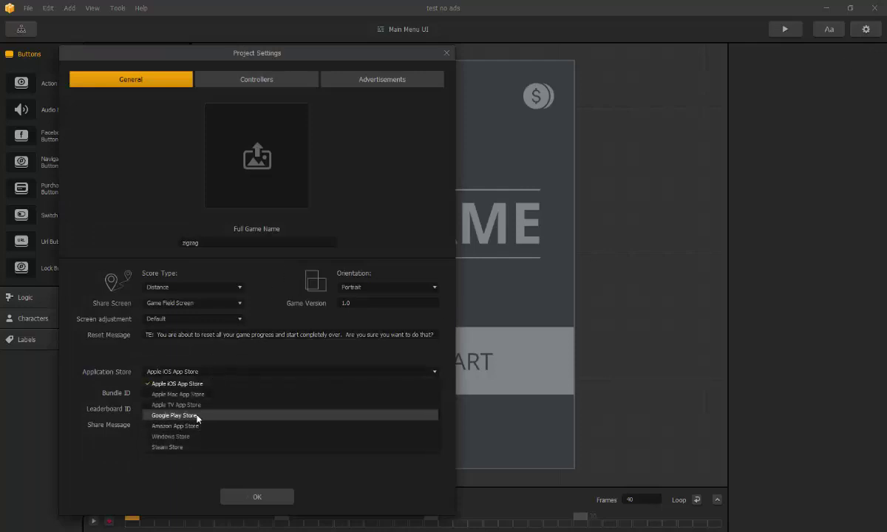
{"action": "left_click", "coordinate": [177, 416]}
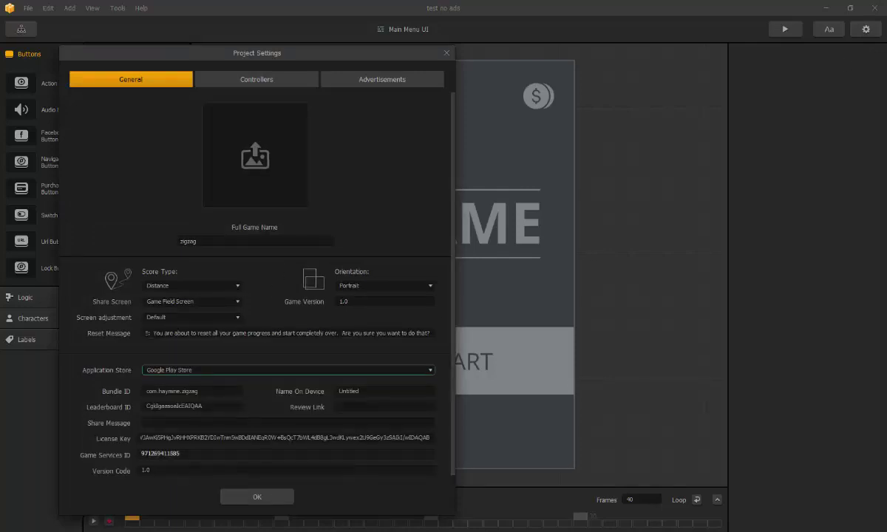
{"action": "left_click", "coordinate": [222, 454]}
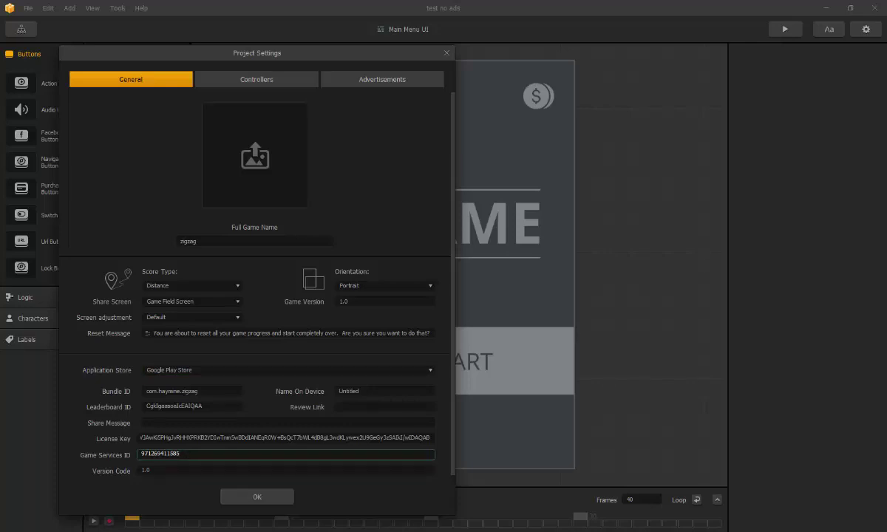
{"action": "double_click", "coordinate": [196, 456]}
{"action": "right_click", "coordinate": [184, 456]}
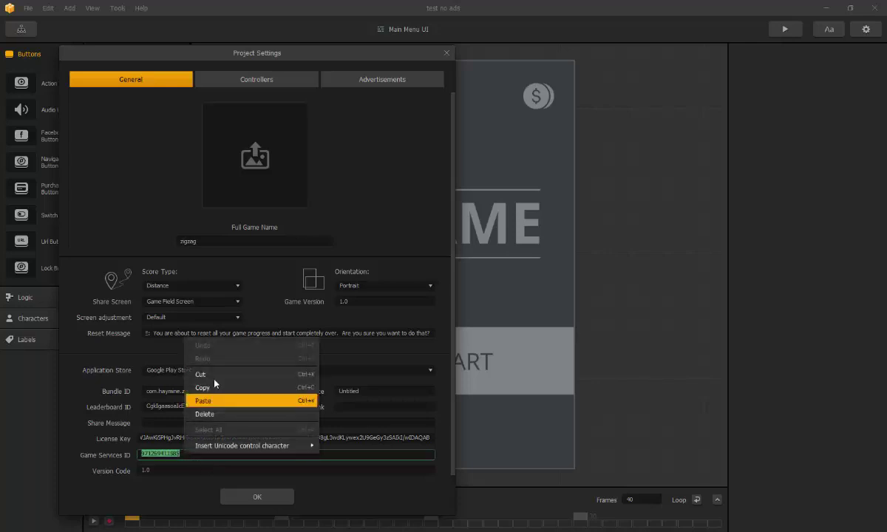
{"action": "left_click", "coordinate": [201, 347]}
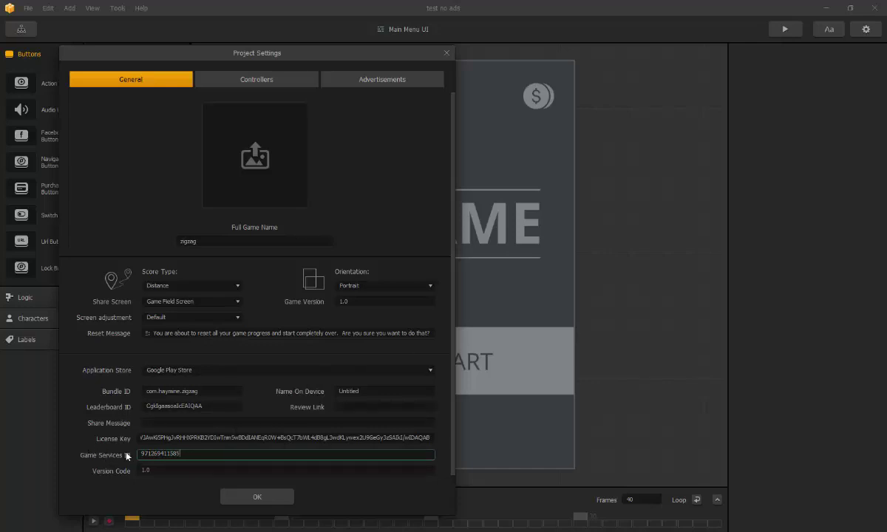
In Google Play Console, open the zigzag app's Services & APIs page from All applications
{"action": "mouse_move", "coordinate": [178, 524]}
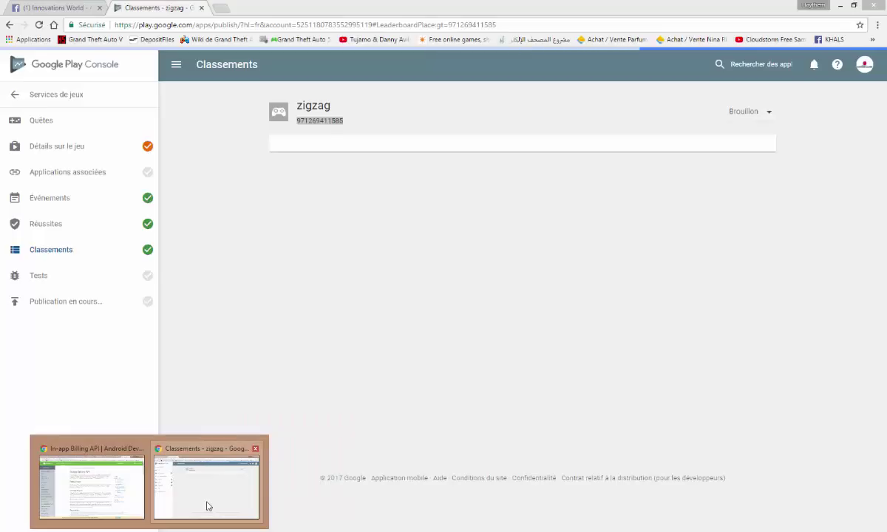
{"action": "left_click", "coordinate": [208, 504]}
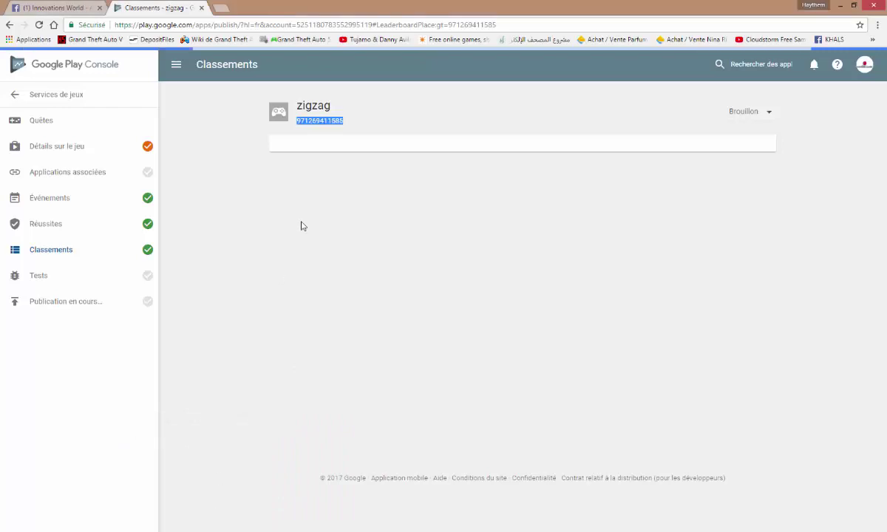
{"action": "left_click", "coordinate": [16, 96]}
{"action": "left_click", "coordinate": [59, 96]}
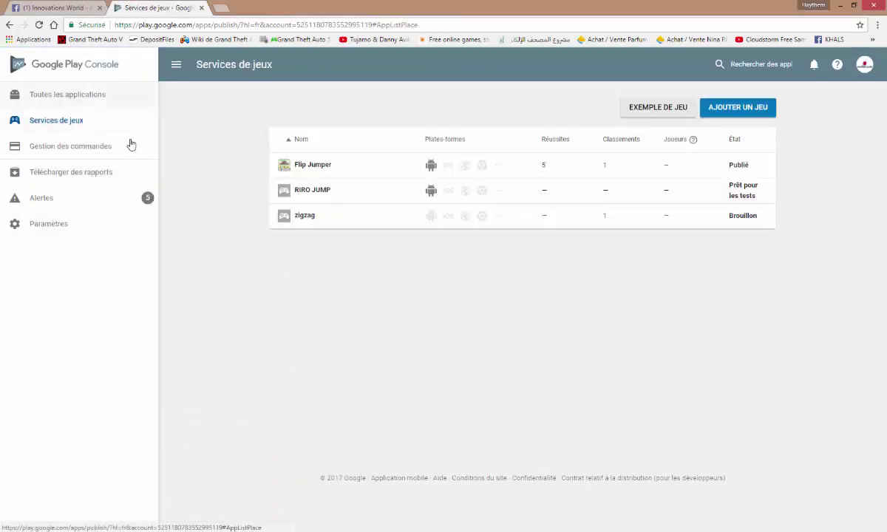
{"action": "scroll", "coordinate": [374, 339], "scroll_direction": "down", "scroll_amount": 6}
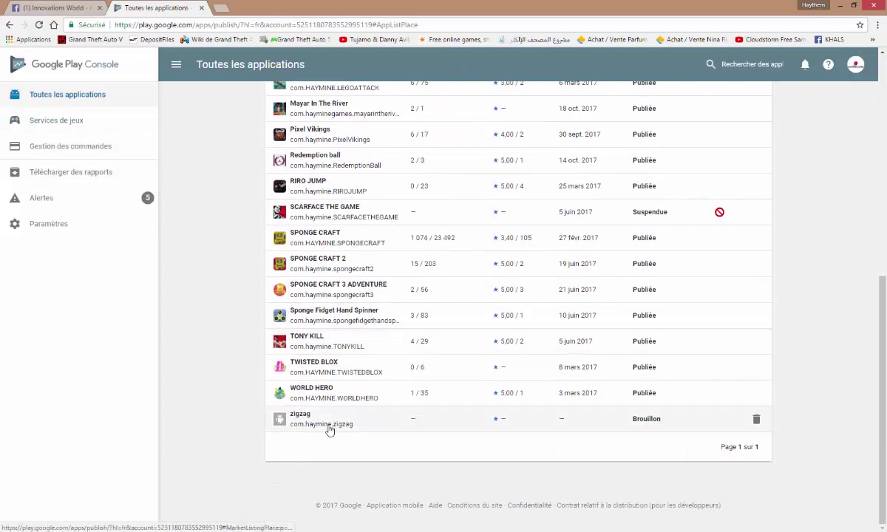
{"action": "left_click", "coordinate": [329, 427]}
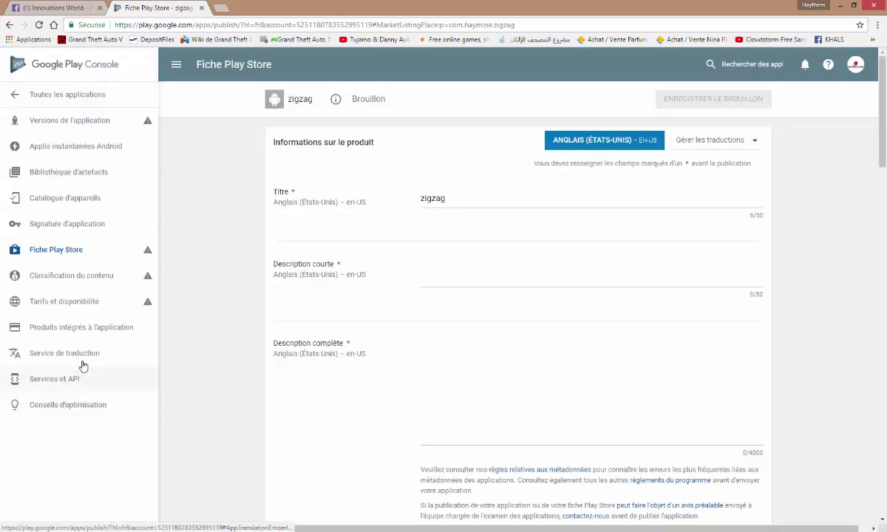
{"action": "left_click", "coordinate": [65, 378]}
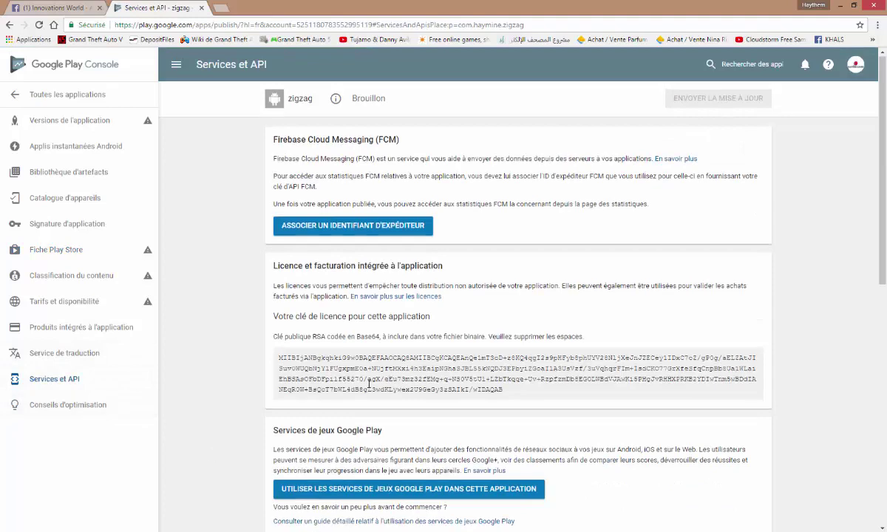
Select and copy zigzag's full RSA licence key
{"action": "scroll", "coordinate": [302, 399], "scroll_direction": "down", "scroll_amount": 2}
{"action": "scroll", "coordinate": [320, 234], "scroll_direction": "up", "scroll_amount": 1}
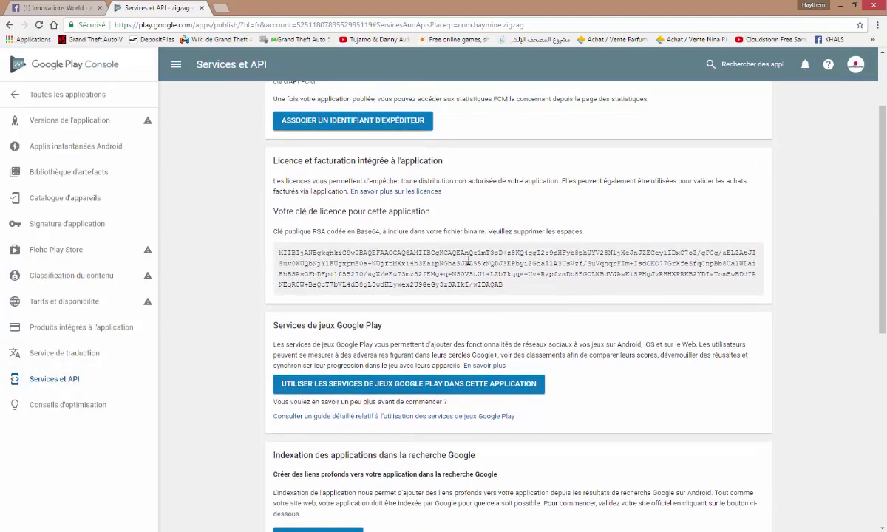
{"action": "left_click_drag", "start_coordinate": [504, 295], "coordinate": [284, 249]}
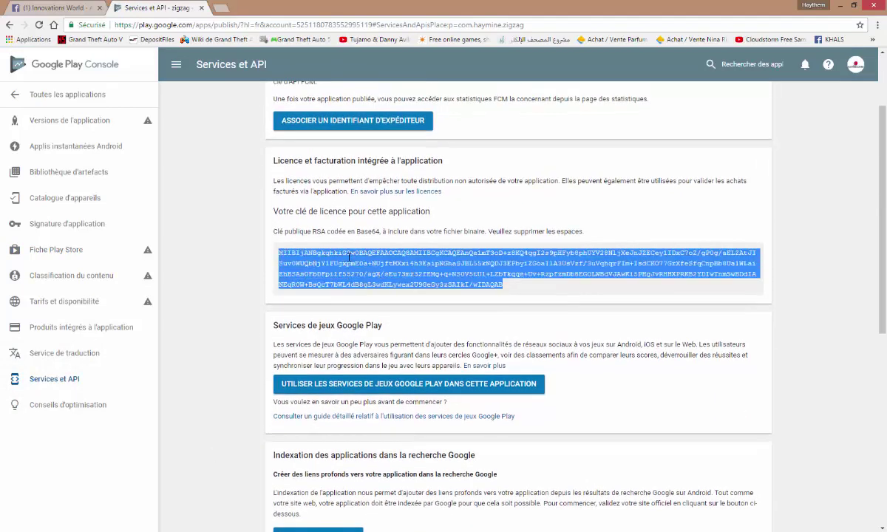
{"action": "right_click", "coordinate": [362, 274]}
{"action": "left_click", "coordinate": [379, 280]}
Back in Buildbox project settings, select the existing License Key text
{"action": "key", "text": "alt+Tab"}
{"action": "left_click_drag", "start_coordinate": [139, 438], "coordinate": [432, 438]}
{"action": "right_click", "coordinate": [192, 441]}
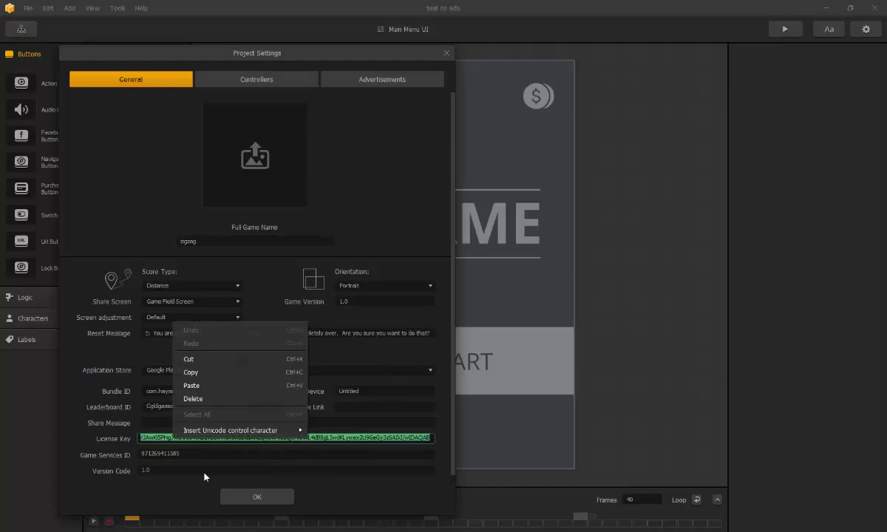
Paste zigzag's Play Console licence key over the old License Key value
{"action": "left_click", "coordinate": [211, 386]}
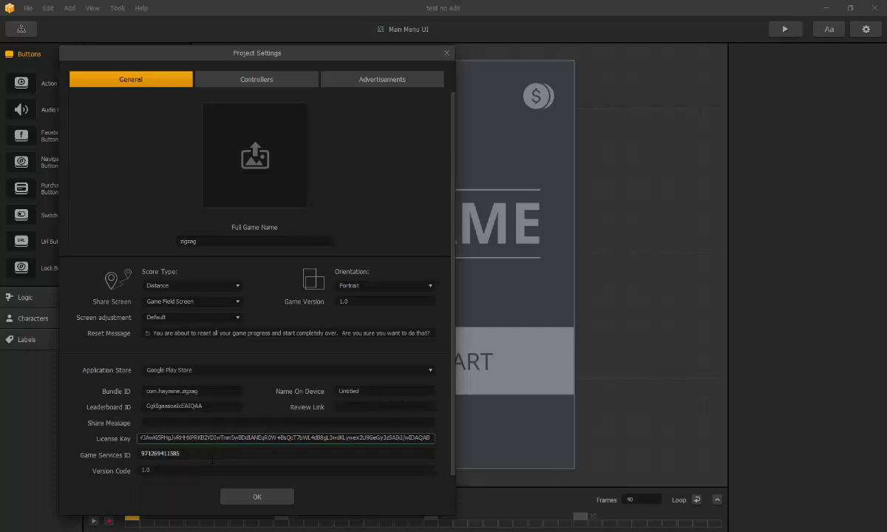
{"action": "mouse_move", "coordinate": [148, 531]}
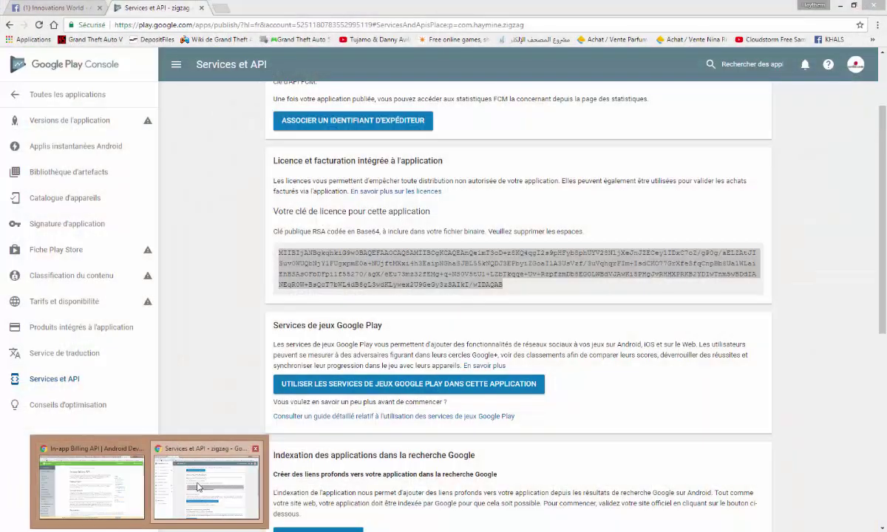
Open the zigzag game's Leaderboards page under Game services
{"action": "left_click", "coordinate": [198, 486]}
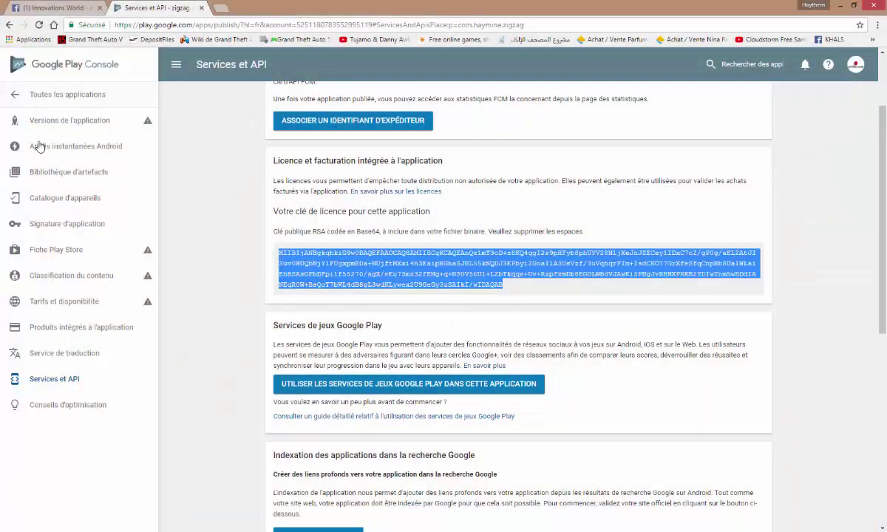
{"action": "left_click", "coordinate": [18, 96]}
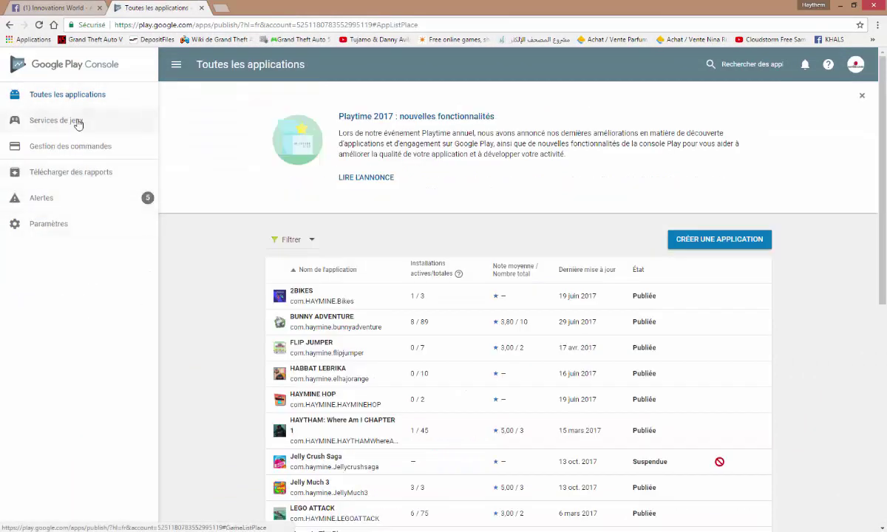
{"action": "left_click", "coordinate": [77, 124]}
{"action": "left_click", "coordinate": [323, 216]}
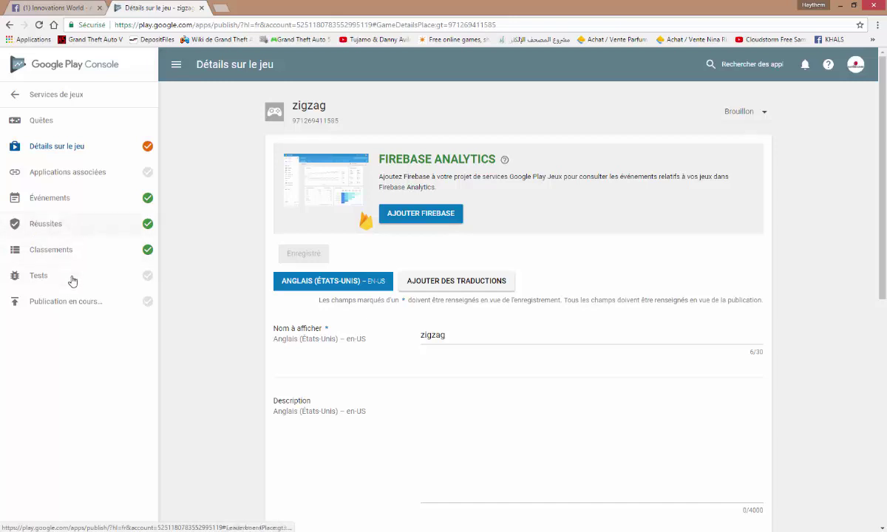
{"action": "left_click", "coordinate": [61, 253]}
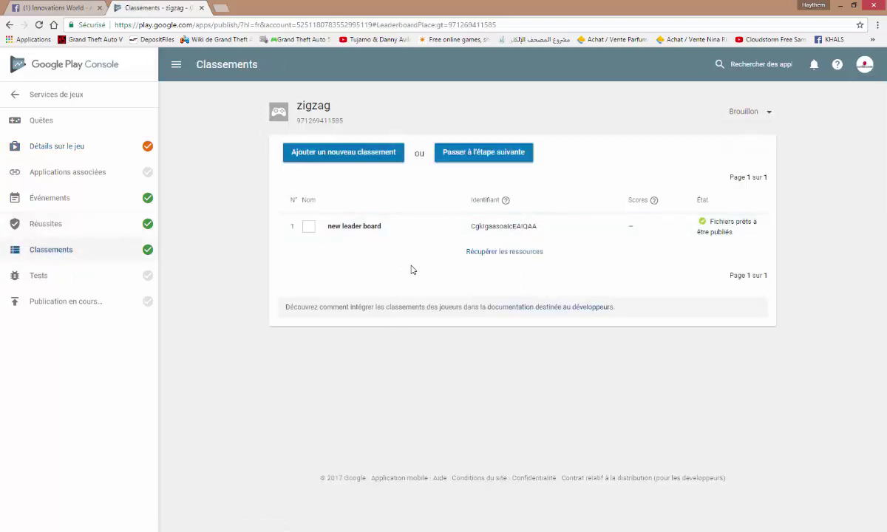
Start a new leaderboard form, then leave it without saving
{"action": "left_click", "coordinate": [321, 155]}
{"action": "left_click", "coordinate": [468, 227]}
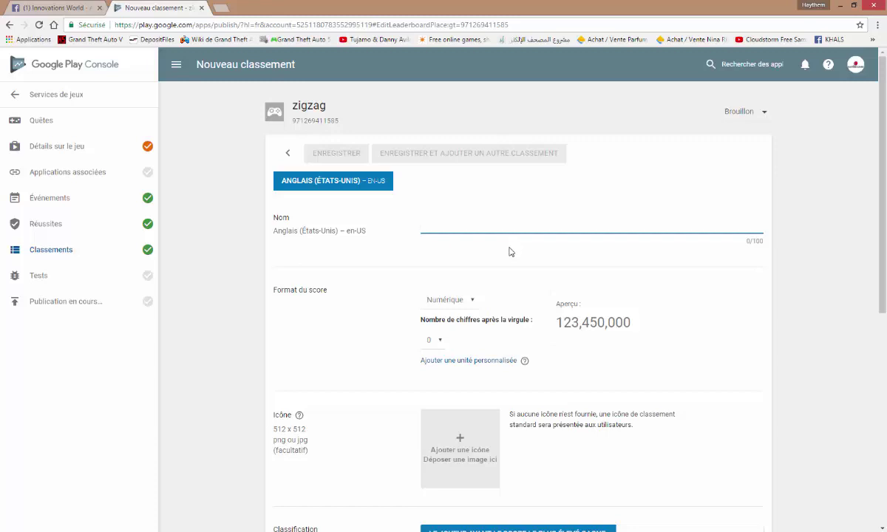
{"action": "scroll", "coordinate": [517, 310], "scroll_direction": "down", "scroll_amount": 2}
{"action": "scroll", "coordinate": [484, 361], "scroll_direction": "down", "scroll_amount": 3}
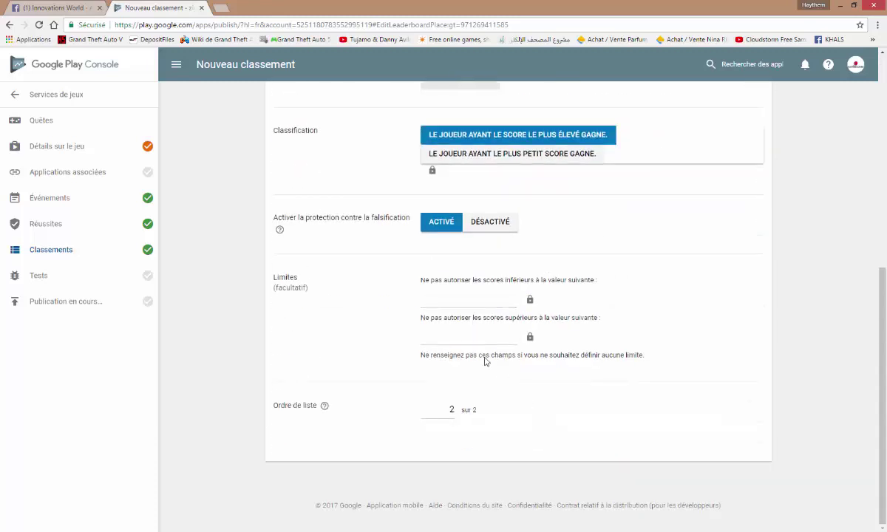
{"action": "scroll", "coordinate": [584, 277], "scroll_direction": "up", "scroll_amount": 5}
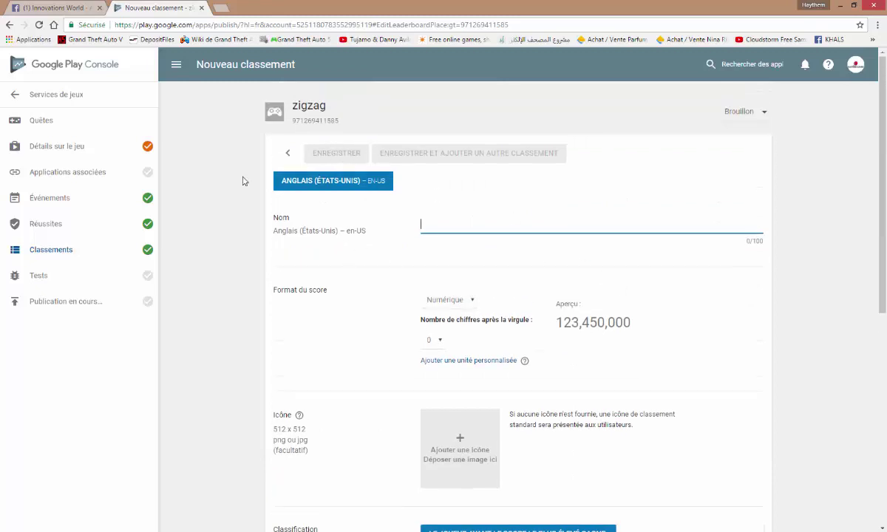
{"action": "left_click", "coordinate": [287, 153]}
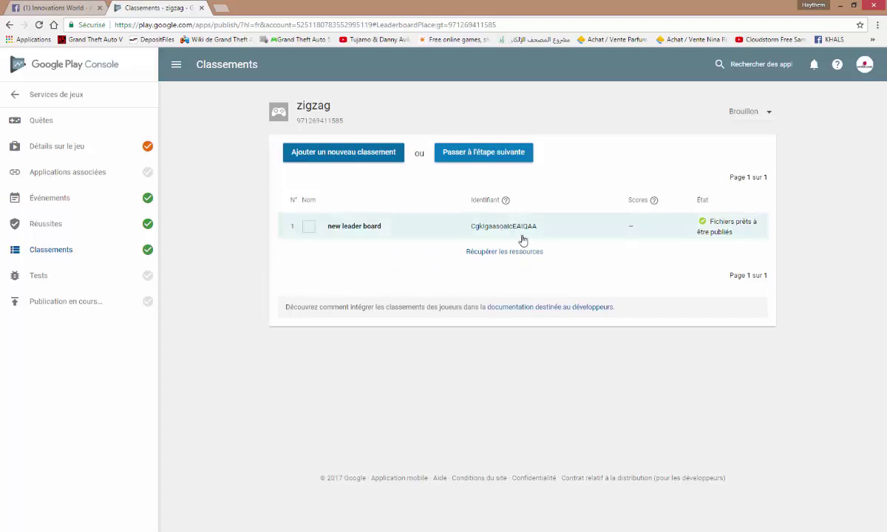
Copy the identifier of the 'new leader board' leaderboard and return to Buildbox
{"action": "mouse_move", "coordinate": [507, 200]}
{"action": "left_click", "coordinate": [487, 224]}
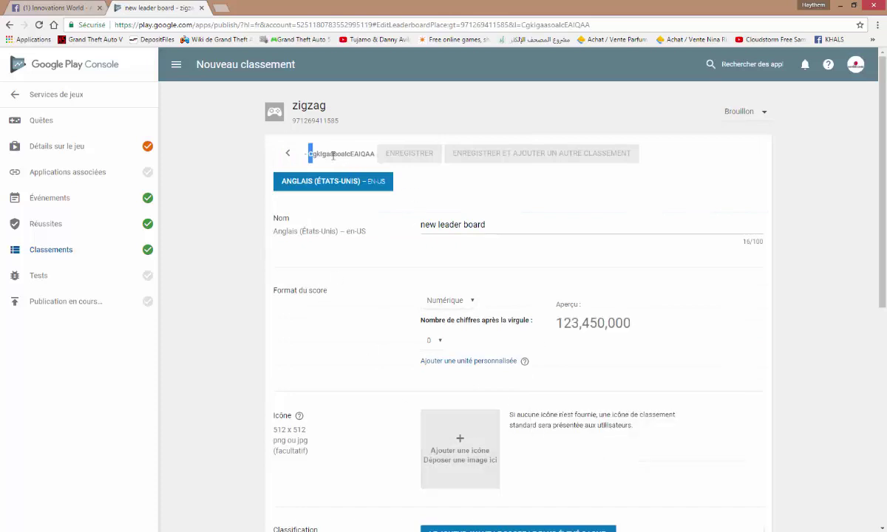
{"action": "left_click_drag", "start_coordinate": [333, 155], "coordinate": [373, 153]}
{"action": "right_click", "coordinate": [373, 155]}
{"action": "left_click", "coordinate": [390, 168]}
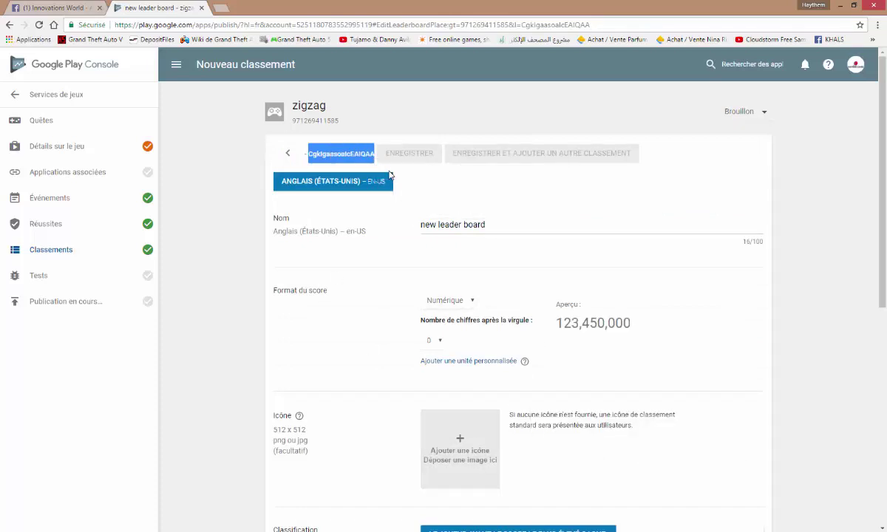
{"action": "left_click", "coordinate": [148, 531]}
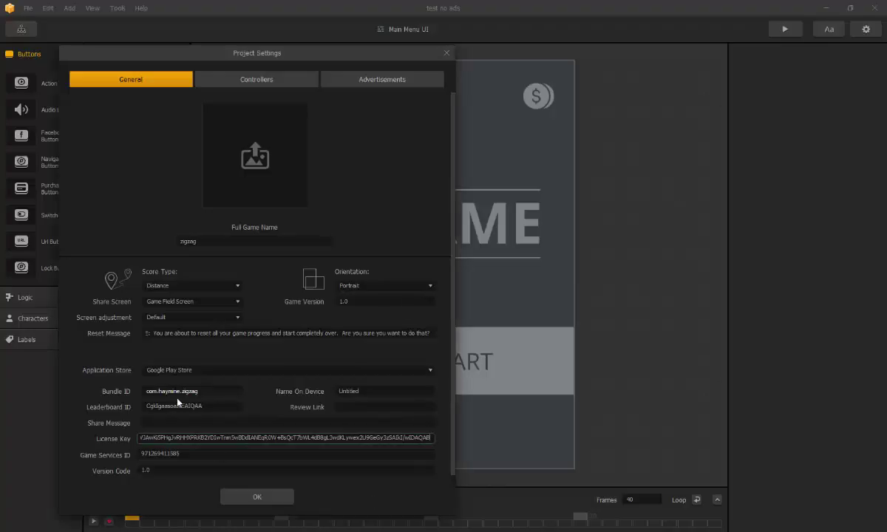
{"action": "double_click", "coordinate": [178, 405]}
{"action": "right_click", "coordinate": [198, 404]}
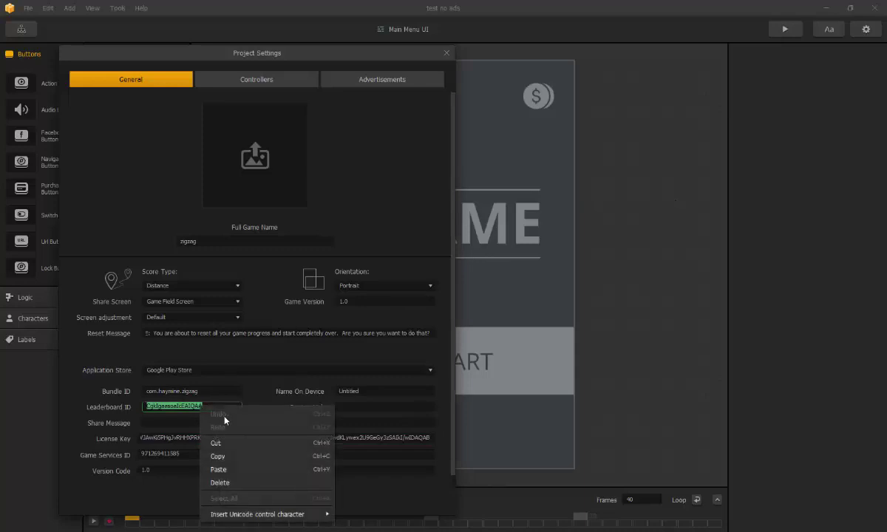
{"action": "left_click", "coordinate": [223, 453]}
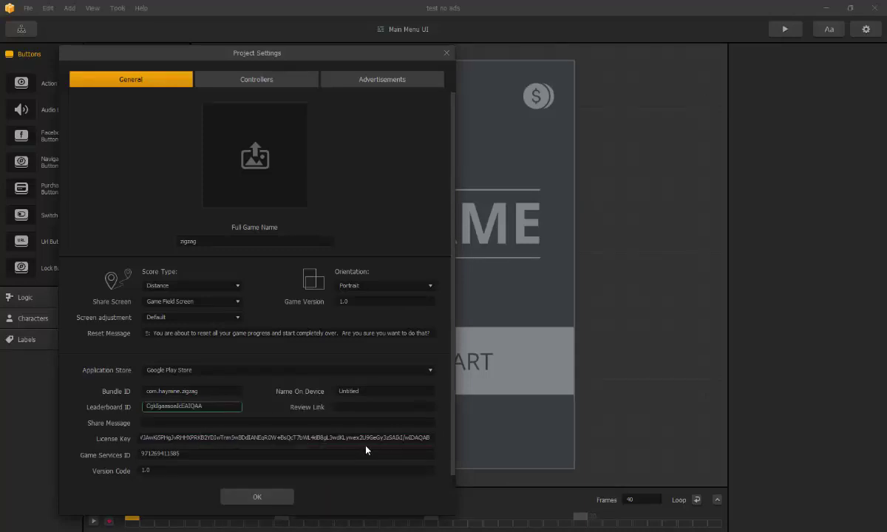
{"action": "left_click", "coordinate": [446, 52]}
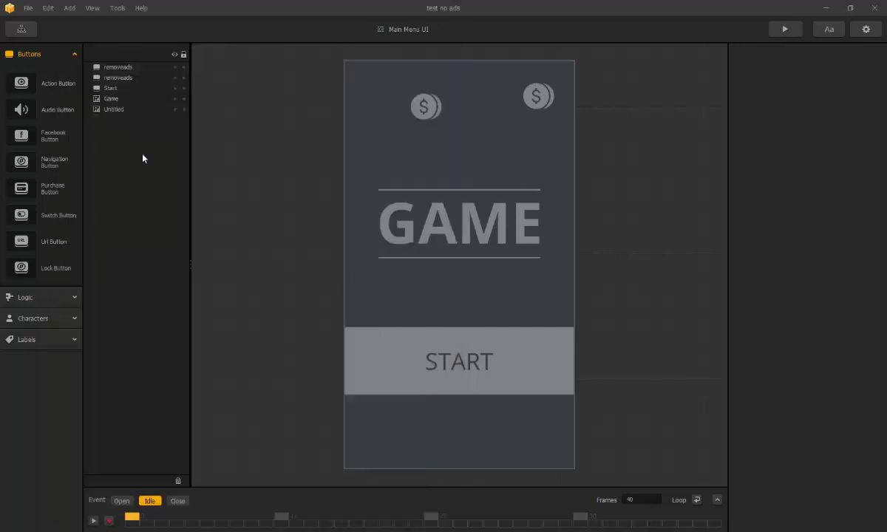
{"action": "left_click", "coordinate": [27, 8]}
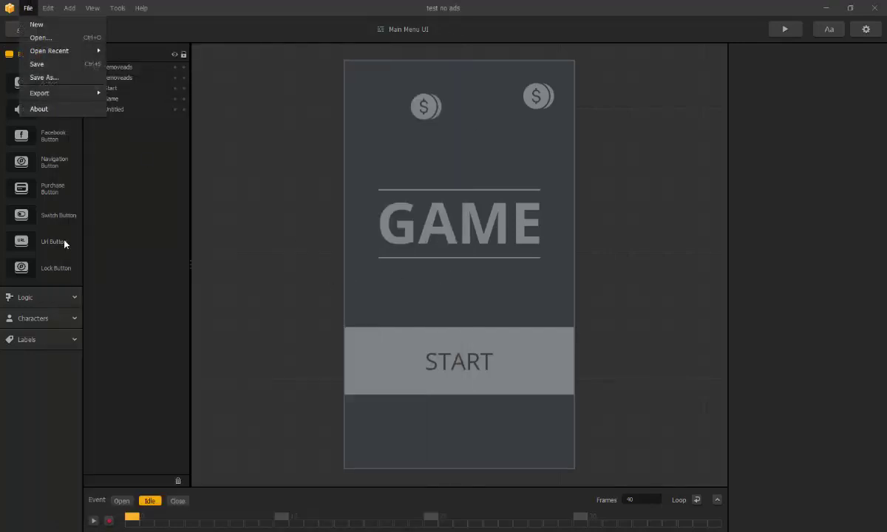
{"action": "left_click", "coordinate": [257, 234]}
{"action": "left_click", "coordinate": [427, 108]}
{"action": "scroll", "coordinate": [872, 447], "scroll_direction": "down", "scroll_amount": 4}
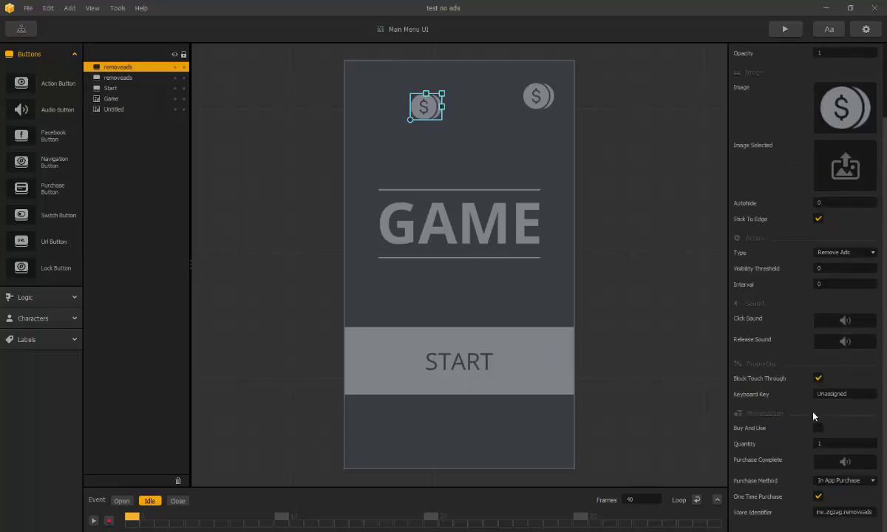
{"action": "scroll", "coordinate": [810, 417], "scroll_direction": "up", "scroll_amount": 3}
{"action": "scroll", "coordinate": [808, 421], "scroll_direction": "down", "scroll_amount": 3}
{"action": "left_click", "coordinate": [857, 515]}
{"action": "left_click", "coordinate": [26, 9]}
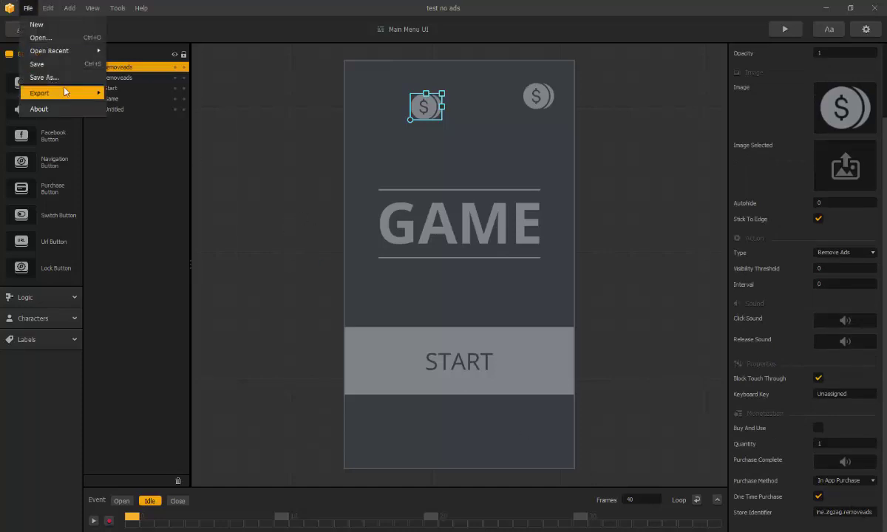
{"action": "mouse_move", "coordinate": [62, 91]}
{"action": "left_click", "coordinate": [245, 165]}
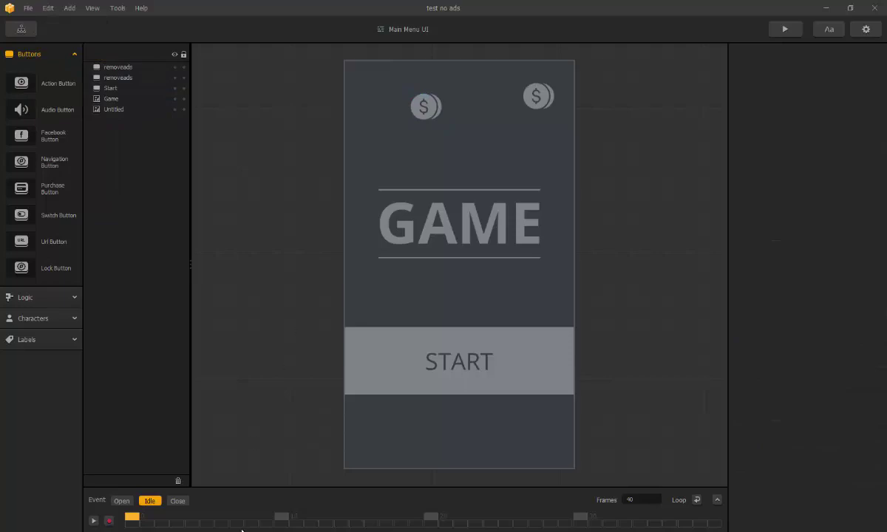
From All applications, open zigzag's Versions de l'application page
{"action": "left_click", "coordinate": [208, 473]}
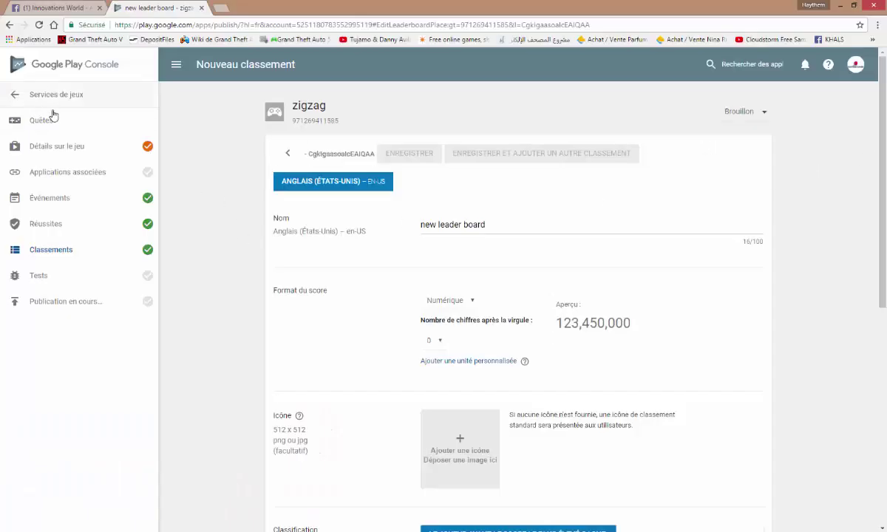
{"action": "left_click", "coordinate": [22, 90]}
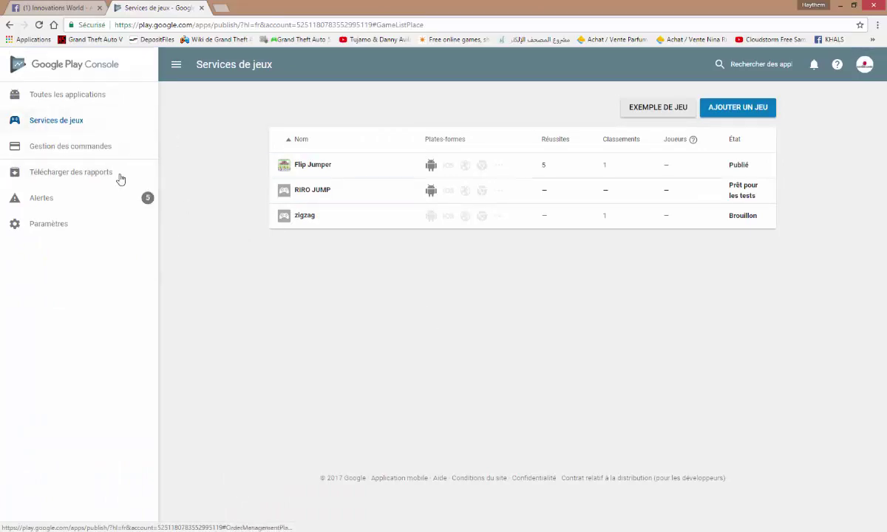
{"action": "left_click", "coordinate": [50, 94]}
{"action": "scroll", "coordinate": [470, 288], "scroll_direction": "down", "scroll_amount": 6}
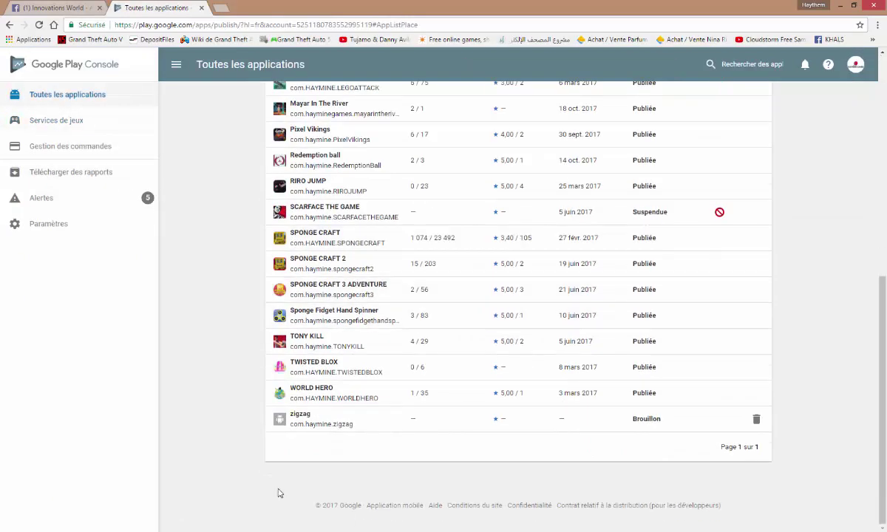
{"action": "left_click", "coordinate": [320, 427]}
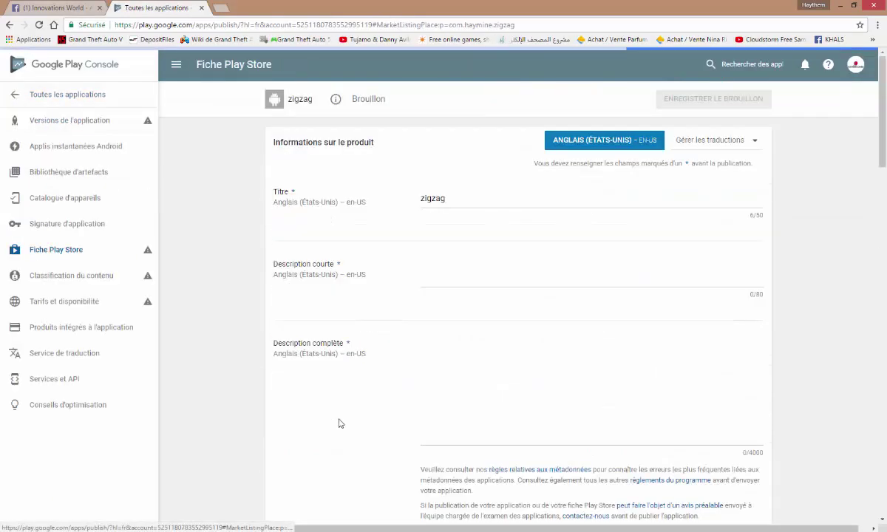
{"action": "left_click", "coordinate": [90, 126]}
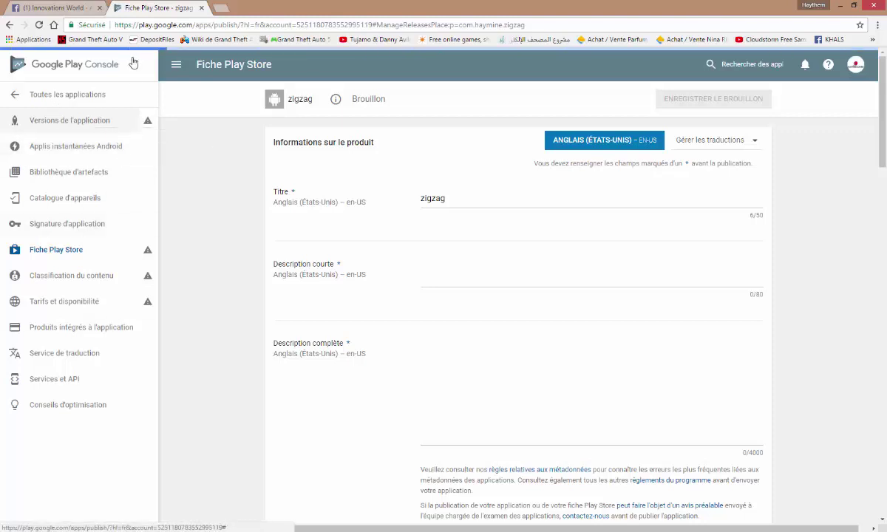
{"action": "middle_click", "coordinate": [58, 66]}
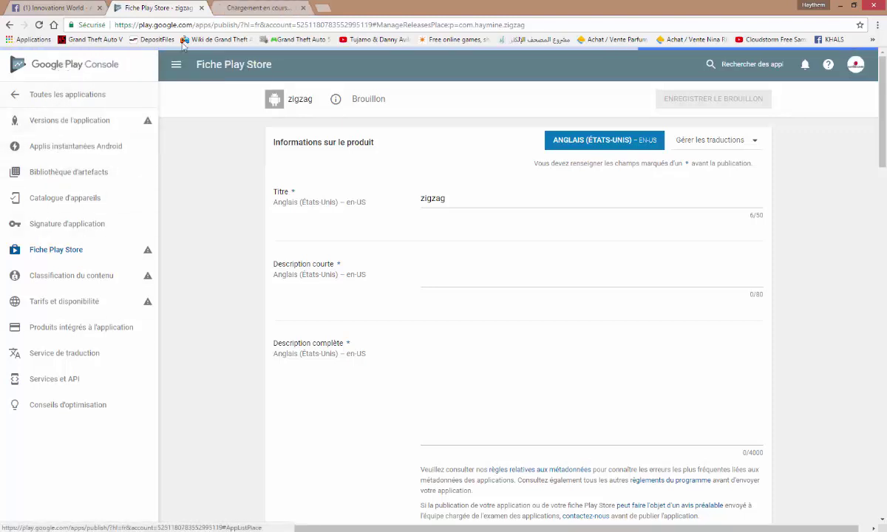
Close the extra tab, review the releases page, and open zigzag's Produits intégrés à l'application
{"action": "left_click", "coordinate": [304, 8]}
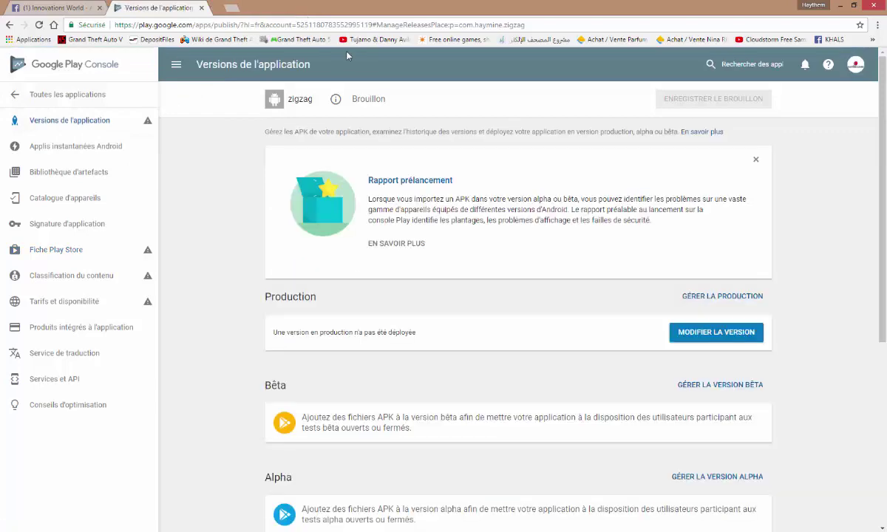
{"action": "scroll", "coordinate": [628, 384], "scroll_direction": "down", "scroll_amount": 3}
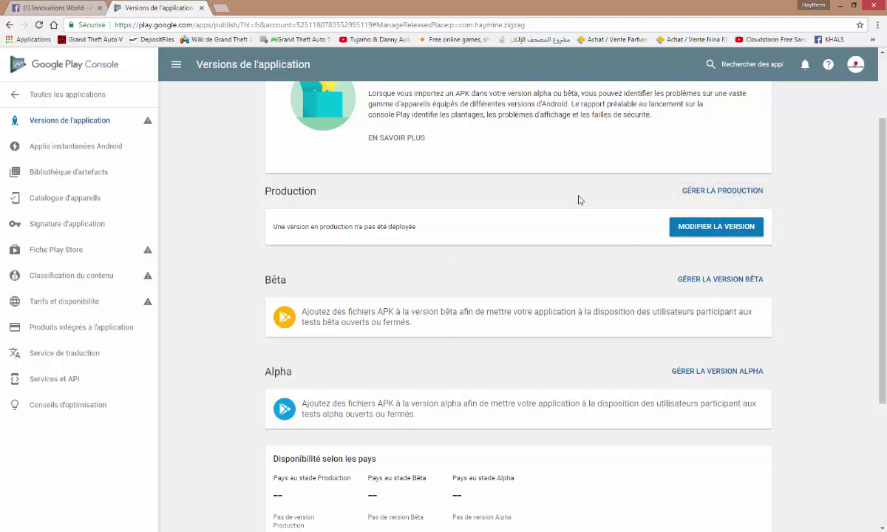
{"action": "scroll", "coordinate": [737, 157], "scroll_direction": "up", "scroll_amount": 2}
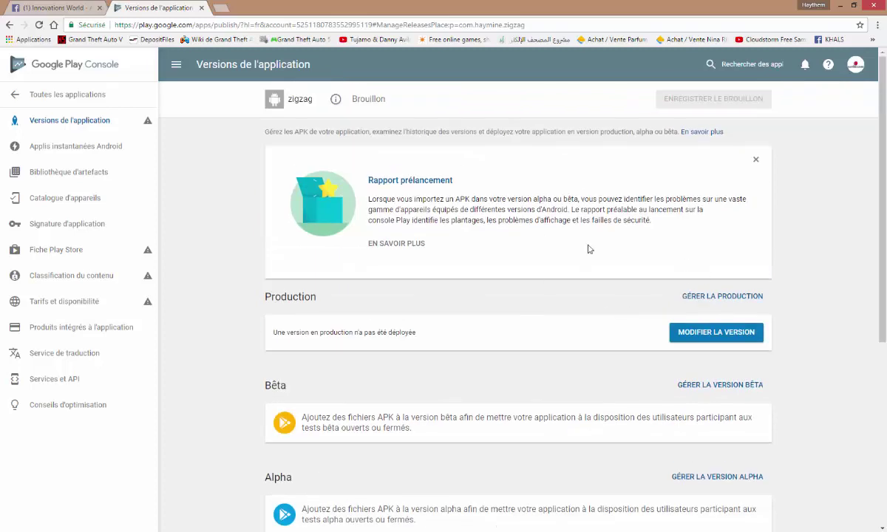
{"action": "scroll", "coordinate": [705, 285], "scroll_direction": "down", "scroll_amount": 1}
{"action": "scroll", "coordinate": [702, 296], "scroll_direction": "down", "scroll_amount": 2}
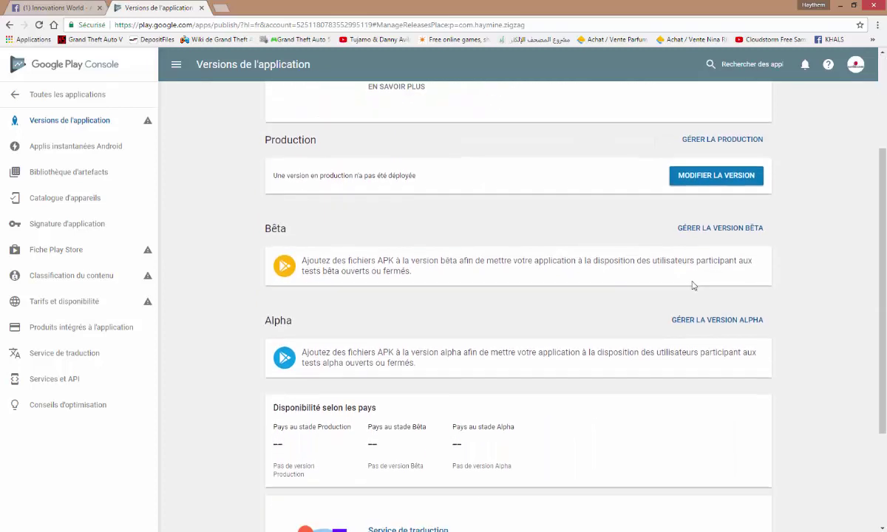
{"action": "scroll", "coordinate": [693, 286], "scroll_direction": "down", "scroll_amount": 3}
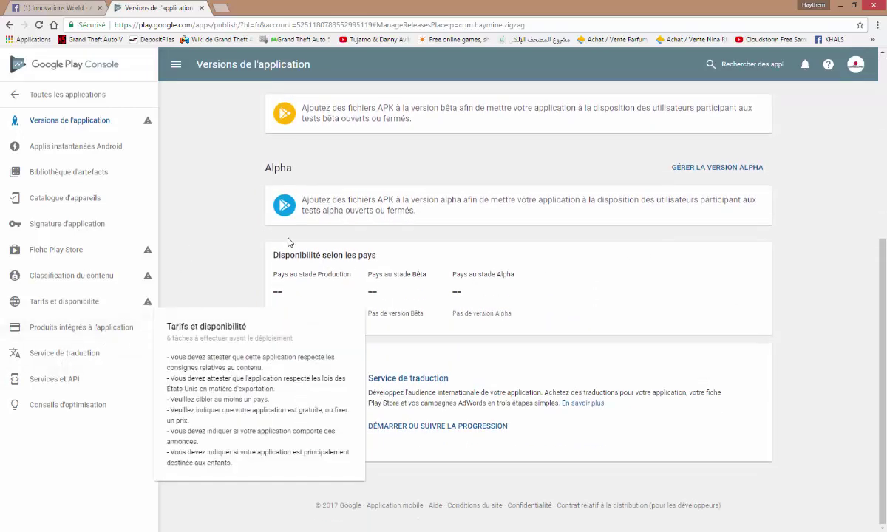
{"action": "scroll", "coordinate": [303, 262], "scroll_direction": "up", "scroll_amount": 2}
{"action": "scroll", "coordinate": [385, 281], "scroll_direction": "up", "scroll_amount": 2}
{"action": "scroll", "coordinate": [296, 251], "scroll_direction": "up", "scroll_amount": 2}
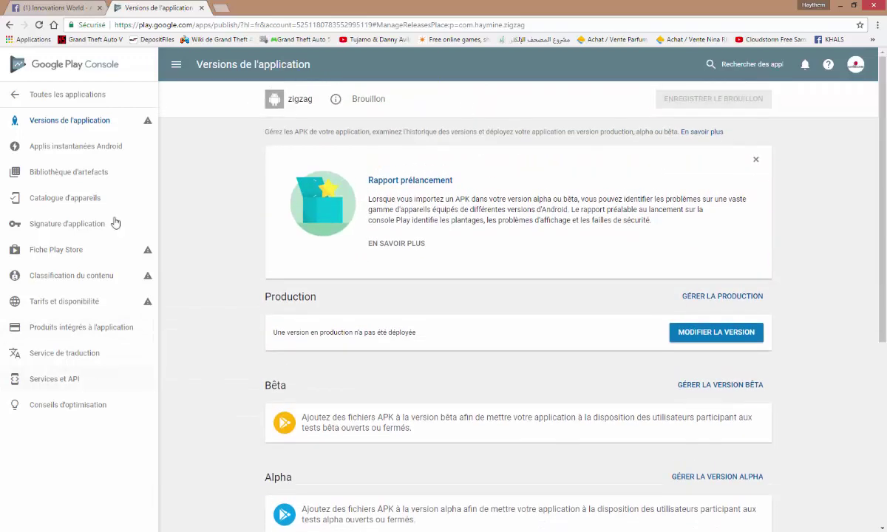
{"action": "left_click", "coordinate": [77, 331]}
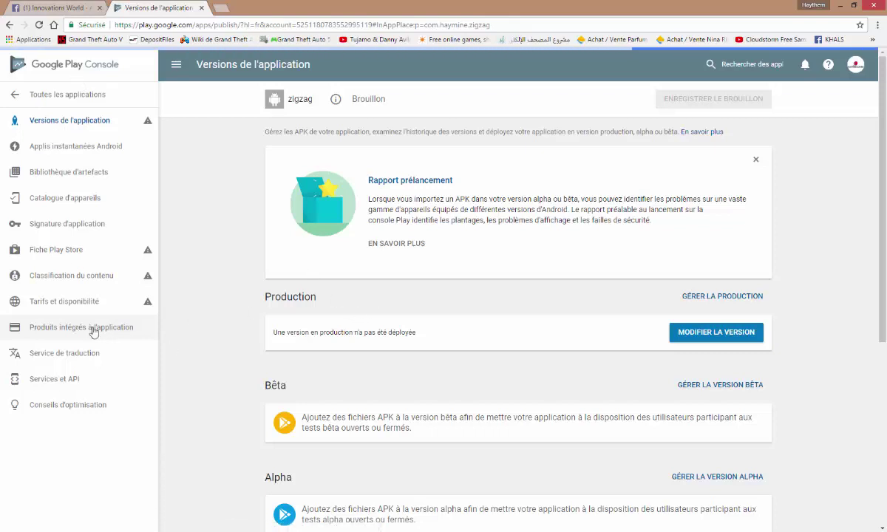
{"action": "right_click", "coordinate": [82, 329]}
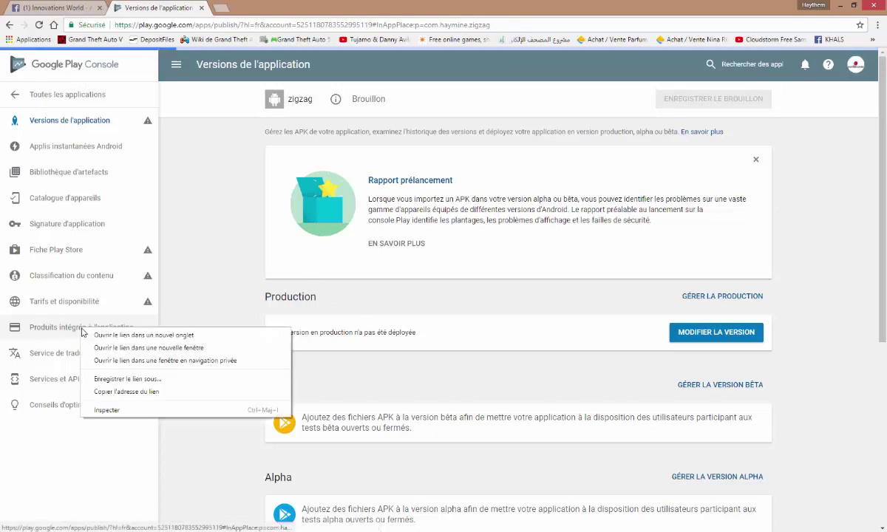
{"action": "left_click", "coordinate": [144, 334]}
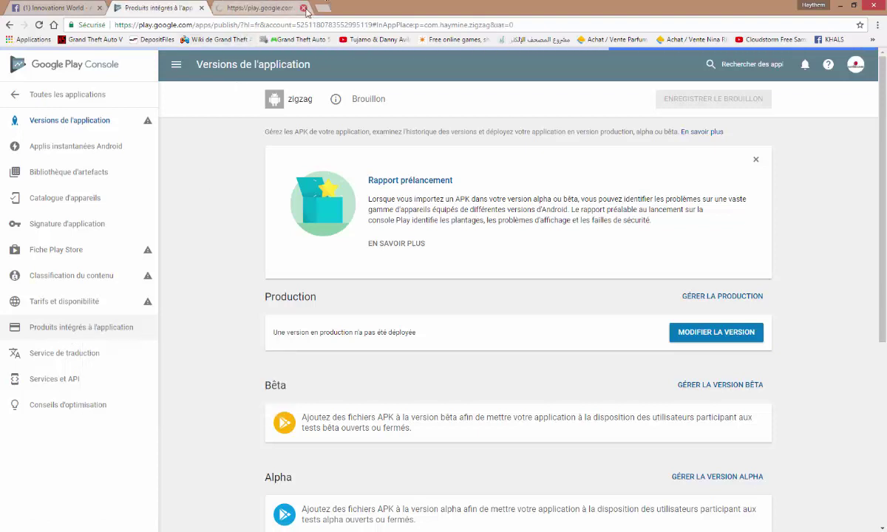
Open a blank Nouveau produit géré form for zigzag and focus its Titre field
{"action": "left_click", "coordinate": [304, 8]}
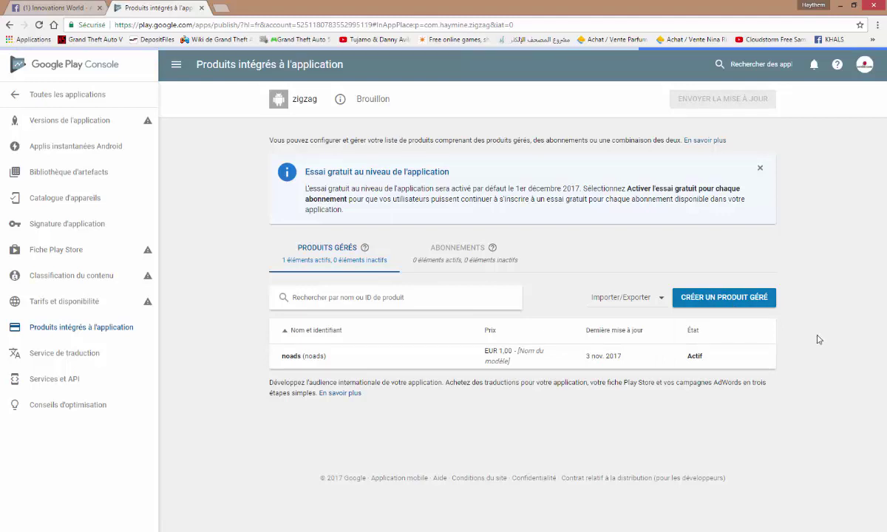
{"action": "right_click", "coordinate": [727, 298]}
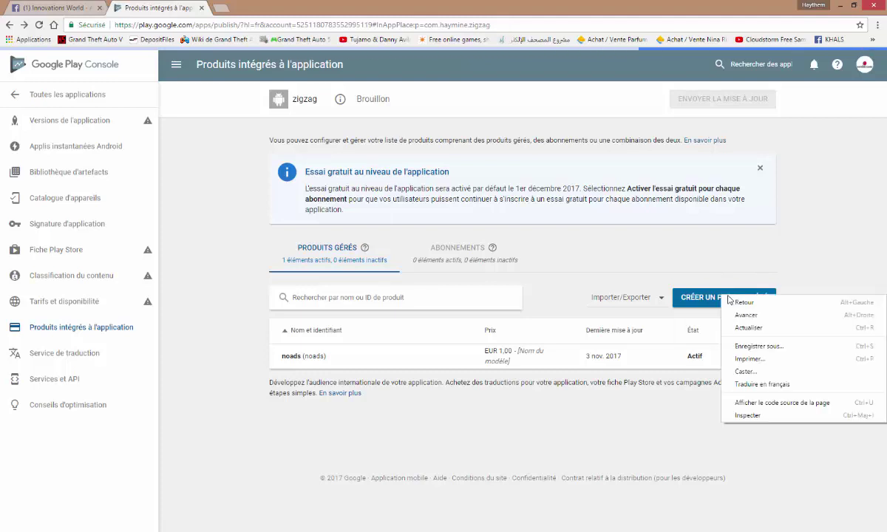
{"action": "key", "text": "Escape"}
{"action": "middle_click", "coordinate": [92, 355]}
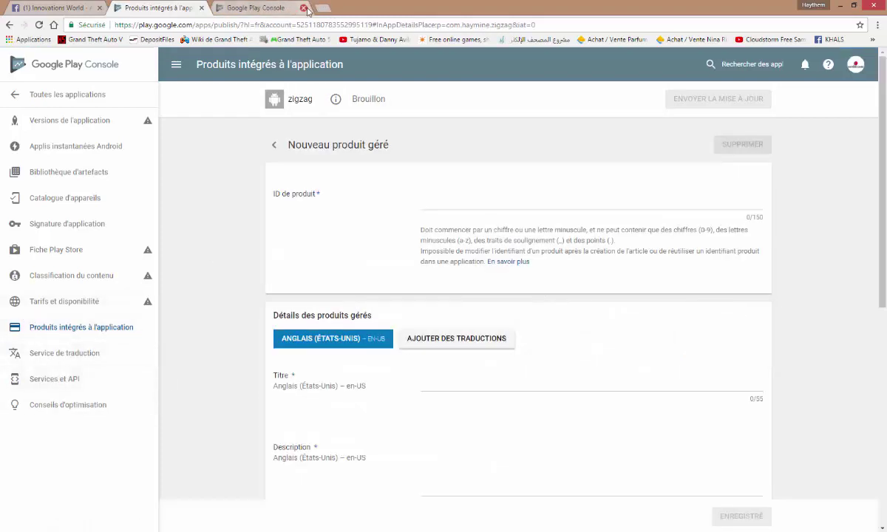
{"action": "left_click", "coordinate": [303, 9]}
{"action": "scroll", "coordinate": [396, 154], "scroll_direction": "down", "scroll_amount": 3}
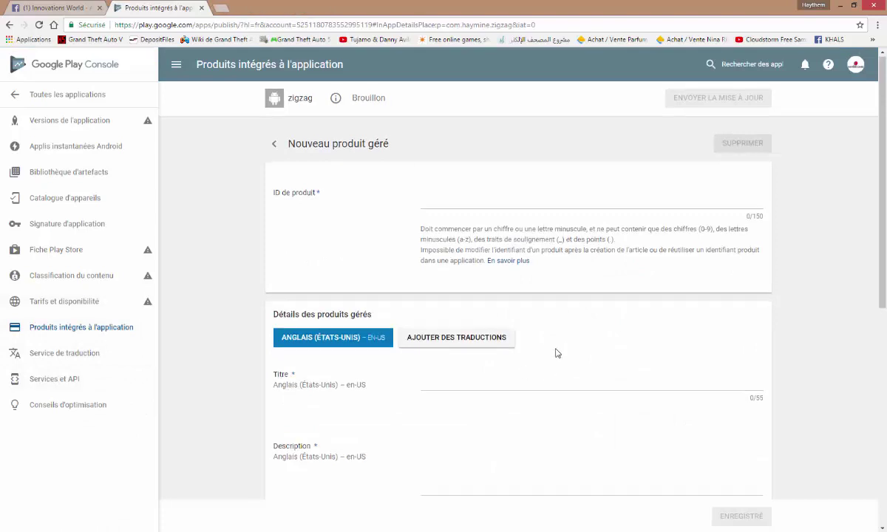
{"action": "left_click", "coordinate": [456, 184]}
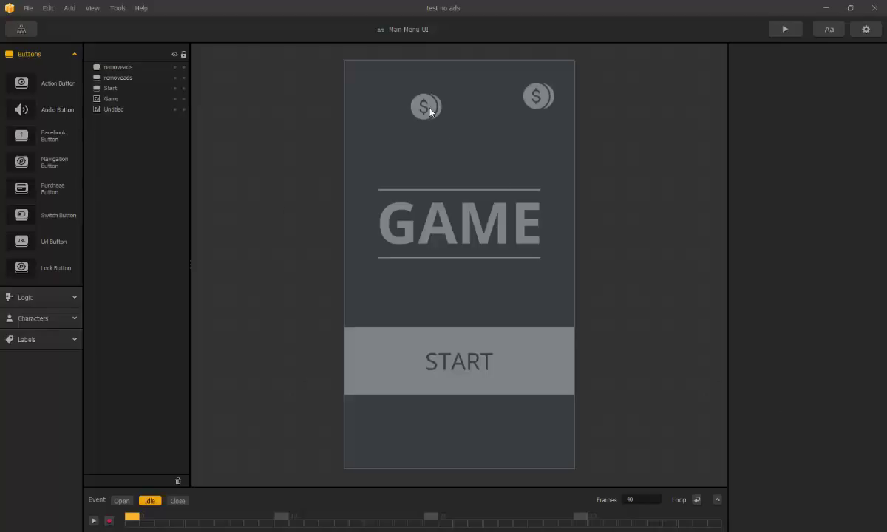
Copy 'removeads' from the end of the coin button's Store Identifier
{"action": "left_click", "coordinate": [429, 112]}
{"action": "scroll", "coordinate": [785, 455], "scroll_direction": "down", "scroll_amount": 2}
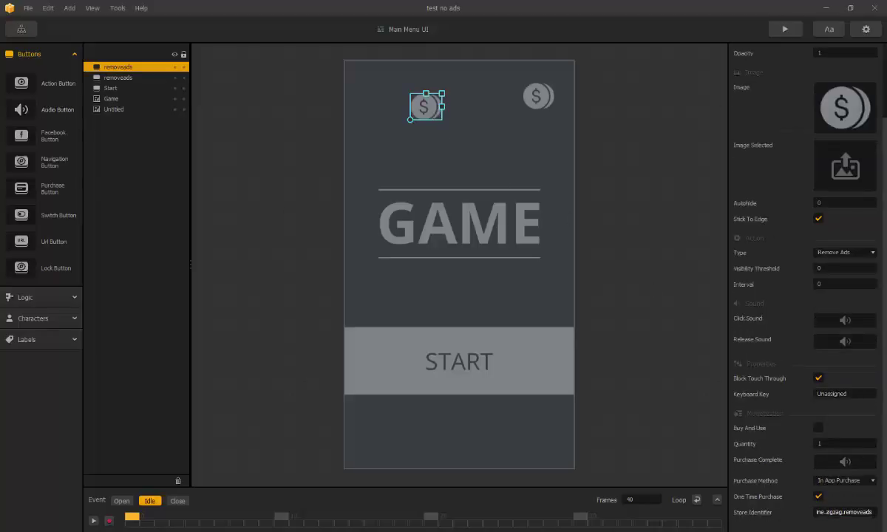
{"action": "left_click_drag", "start_coordinate": [872, 512], "coordinate": [861, 512]}
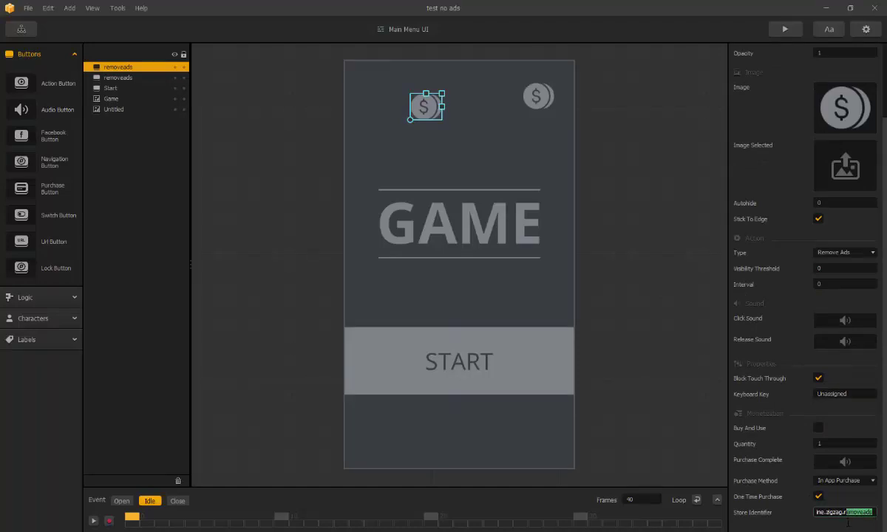
{"action": "right_click", "coordinate": [861, 512]}
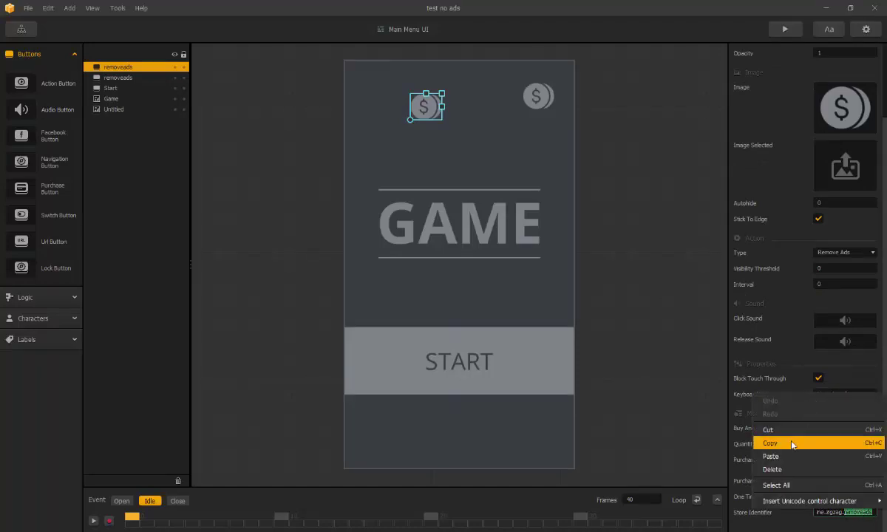
{"action": "left_click", "coordinate": [772, 416]}
Paste removeads as both the Titre and Description of the new managed product
{"action": "mouse_move", "coordinate": [187, 510]}
{"action": "left_click", "coordinate": [200, 473]}
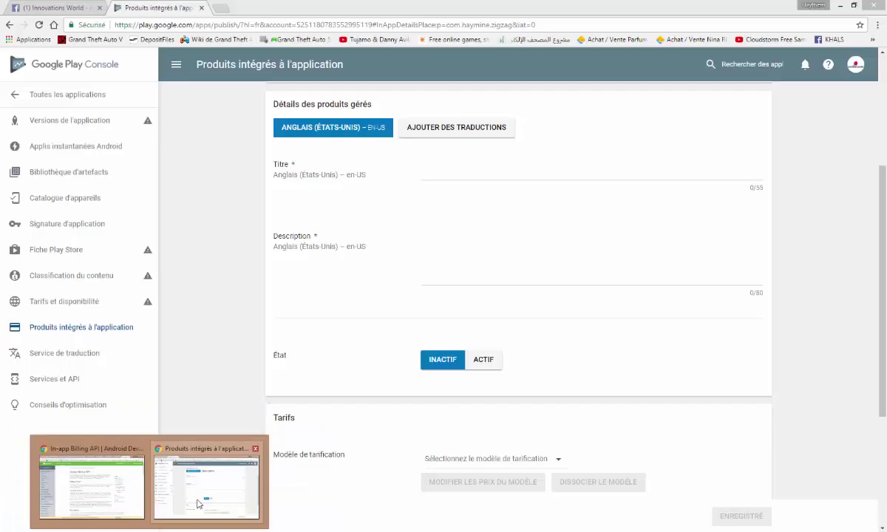
{"action": "left_click", "coordinate": [451, 170]}
{"action": "right_click", "coordinate": [452, 171]}
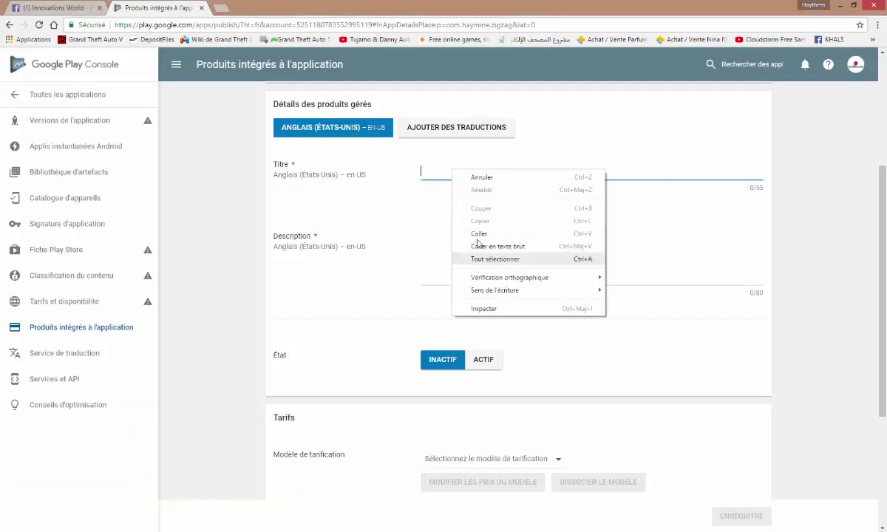
{"action": "left_click", "coordinate": [454, 244]}
{"action": "right_click", "coordinate": [435, 252]}
{"action": "left_click", "coordinate": [462, 326]}
Set the product to ACTIF and price it with the EUR 1,00 template
{"action": "scroll", "coordinate": [490, 305], "scroll_direction": "down", "scroll_amount": 2}
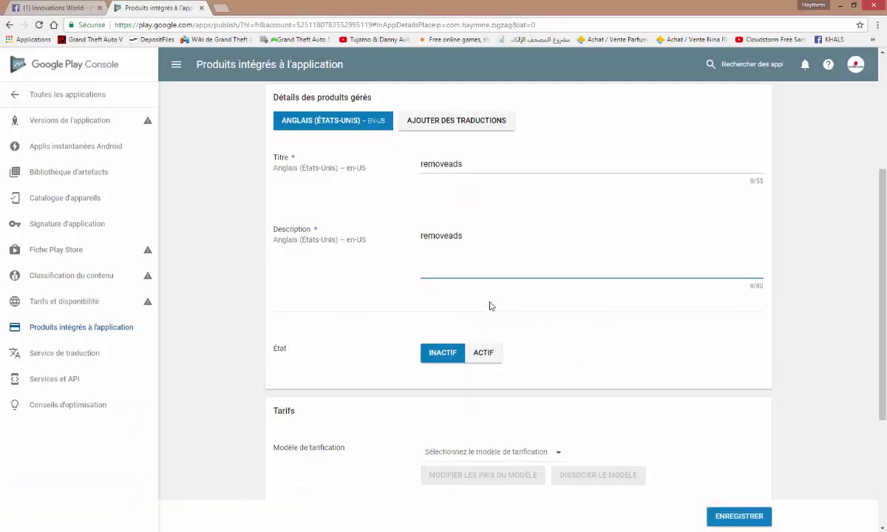
{"action": "left_click", "coordinate": [487, 206]}
{"action": "scroll", "coordinate": [370, 327], "scroll_direction": "down", "scroll_amount": 1}
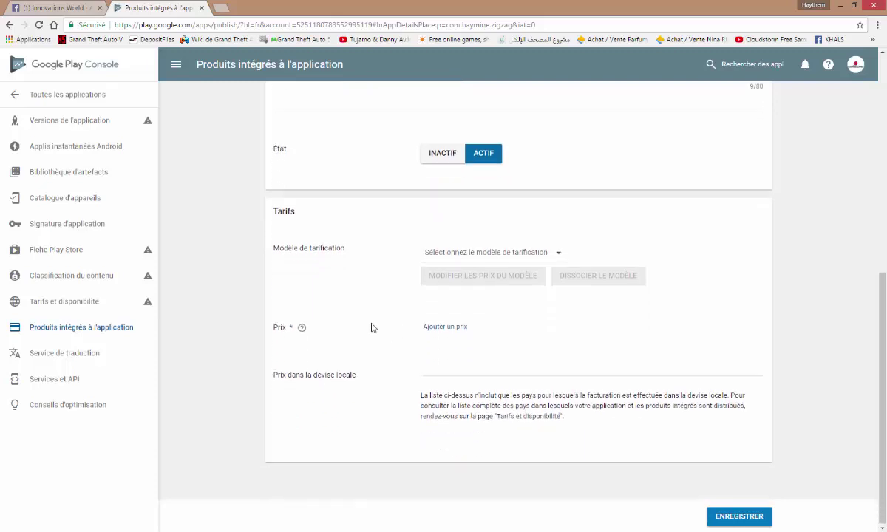
{"action": "scroll", "coordinate": [432, 315], "scroll_direction": "up", "scroll_amount": 2}
{"action": "scroll", "coordinate": [372, 282], "scroll_direction": "up", "scroll_amount": 2}
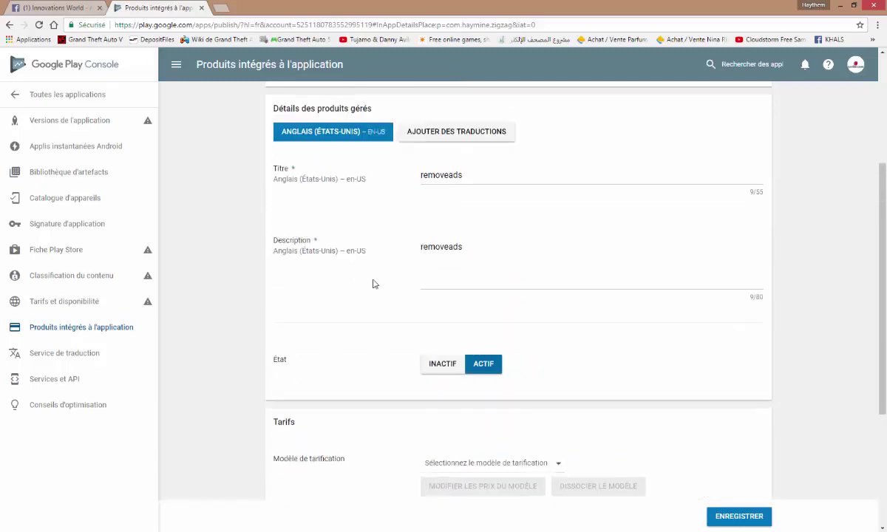
{"action": "scroll", "coordinate": [376, 291], "scroll_direction": "down", "scroll_amount": 3}
{"action": "left_click", "coordinate": [487, 252]}
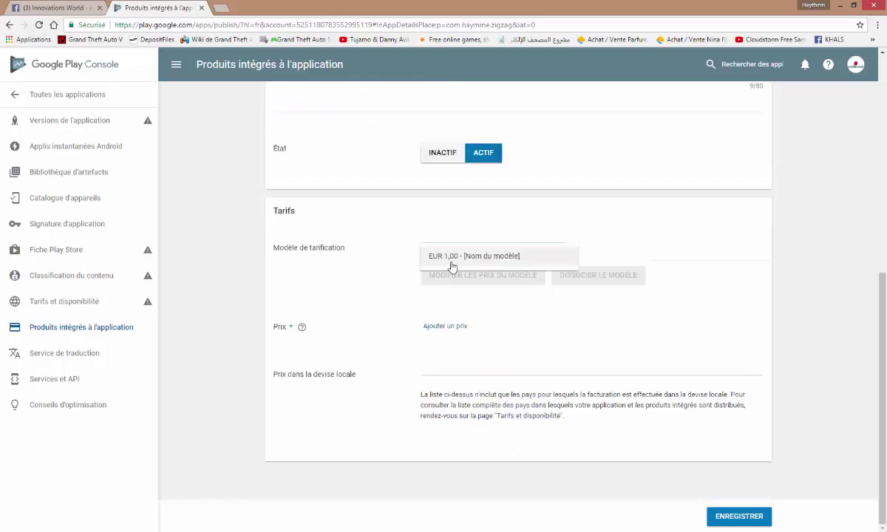
{"action": "left_click", "coordinate": [452, 255]}
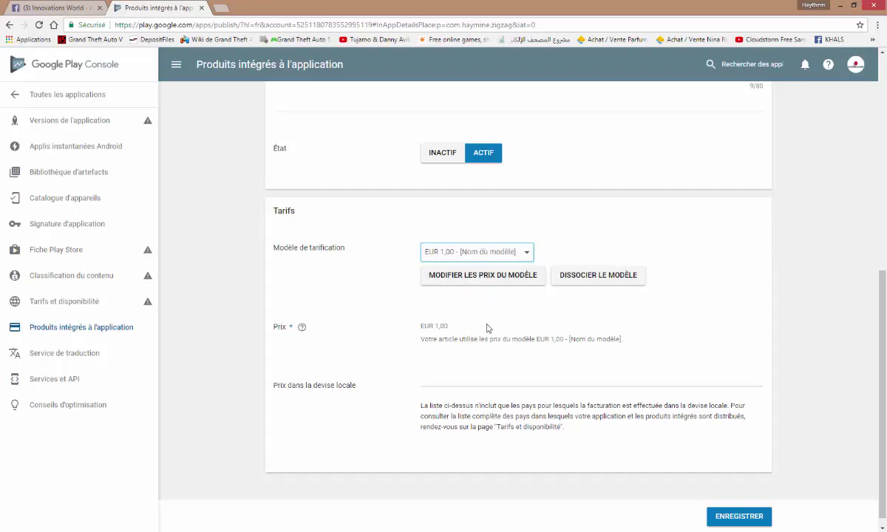
{"action": "scroll", "coordinate": [510, 355], "scroll_direction": "down", "scroll_amount": 1}
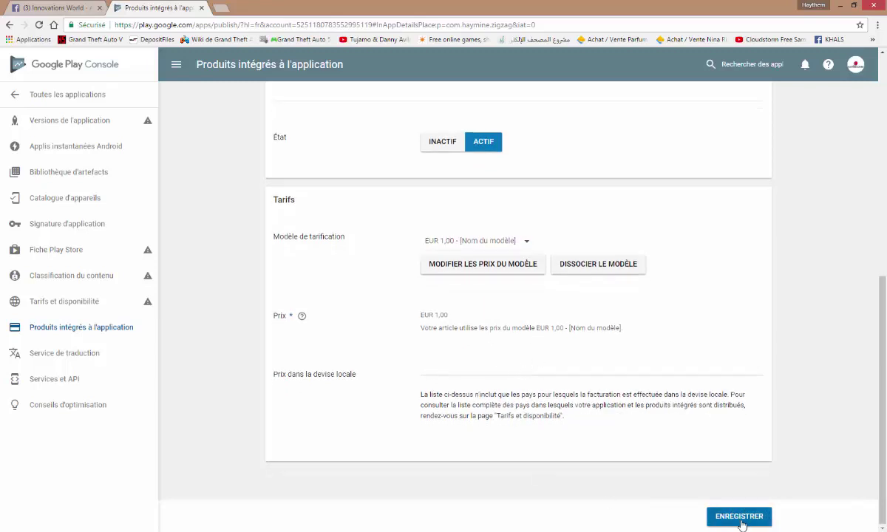
{"action": "scroll", "coordinate": [715, 461], "scroll_direction": "up", "scroll_amount": 2}
{"action": "scroll", "coordinate": [713, 414], "scroll_direction": "up", "scroll_amount": 4}
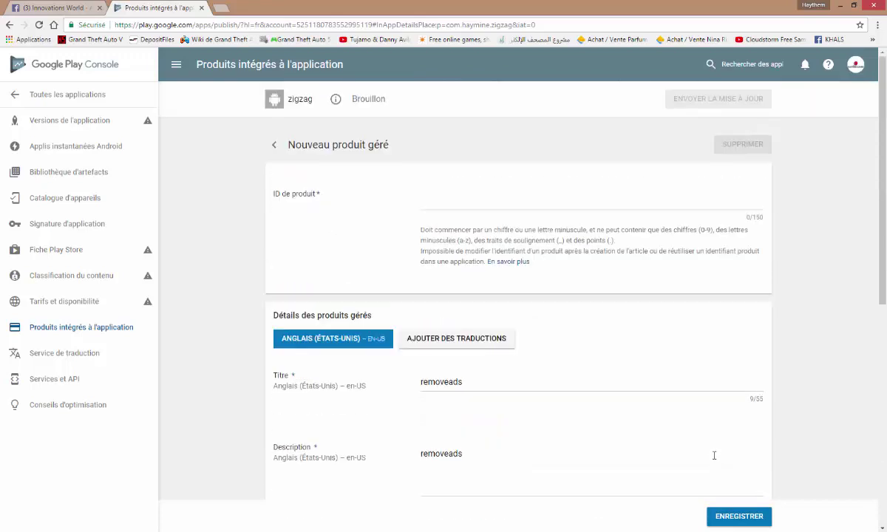
Try saving the managed product, which fails because the product ID is empty
{"action": "scroll", "coordinate": [714, 448], "scroll_direction": "down", "scroll_amount": 6}
{"action": "left_click", "coordinate": [735, 516]}
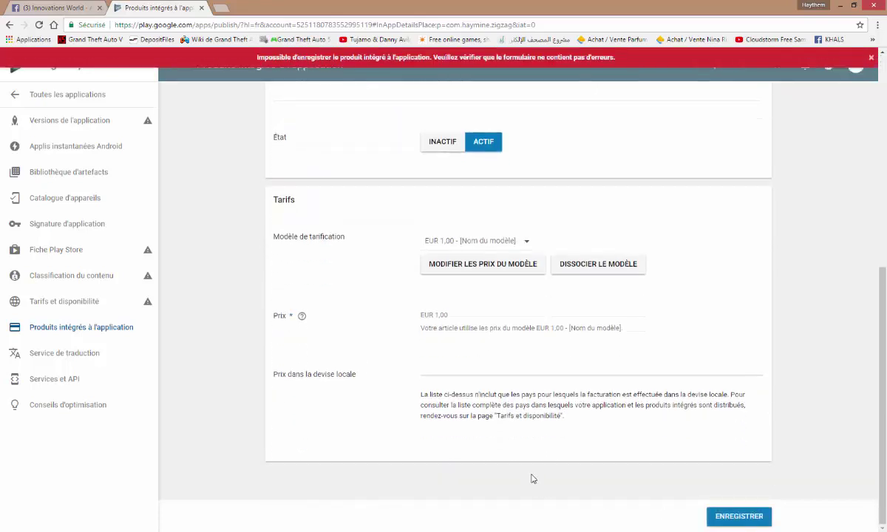
{"action": "left_click", "coordinate": [728, 518]}
{"action": "scroll", "coordinate": [360, 87], "scroll_direction": "up", "scroll_amount": 6}
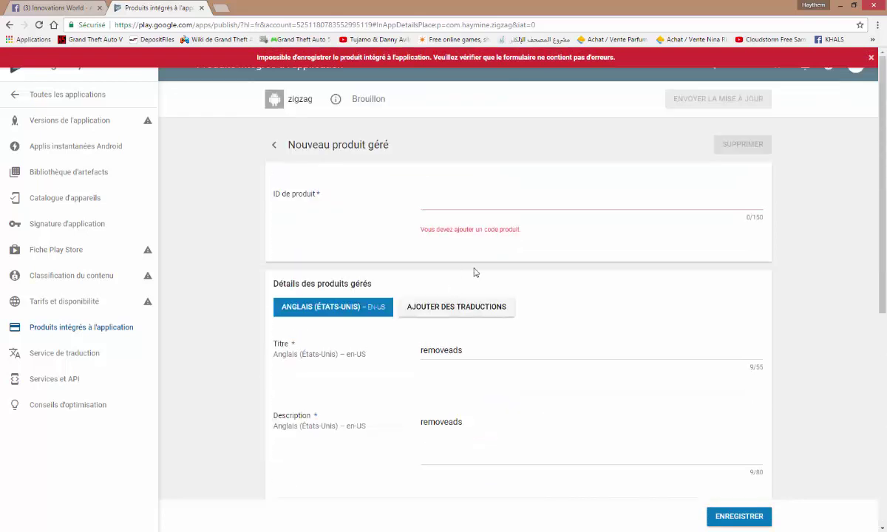
Enter removeads as the ID de produit and save the product successfully
{"action": "left_click", "coordinate": [448, 206]}
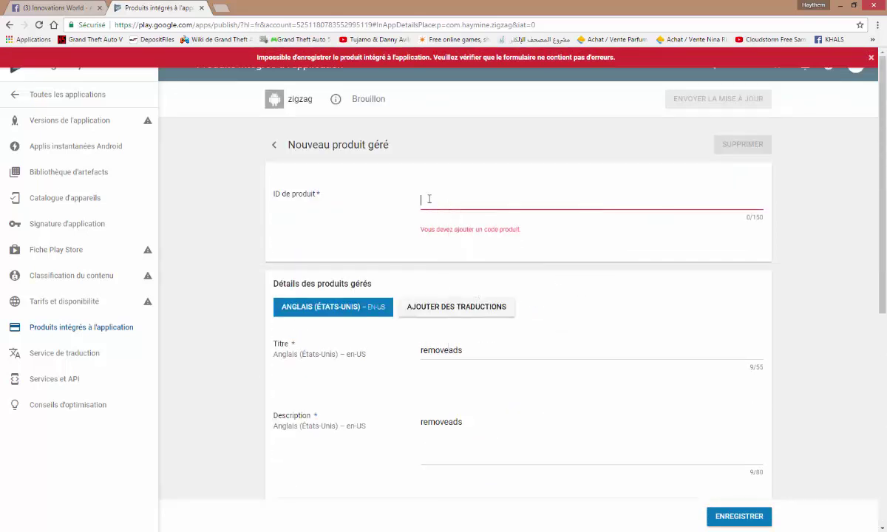
{"action": "double_click", "coordinate": [479, 351]}
{"action": "right_click", "coordinate": [480, 351]}
{"action": "left_click", "coordinate": [510, 374]}
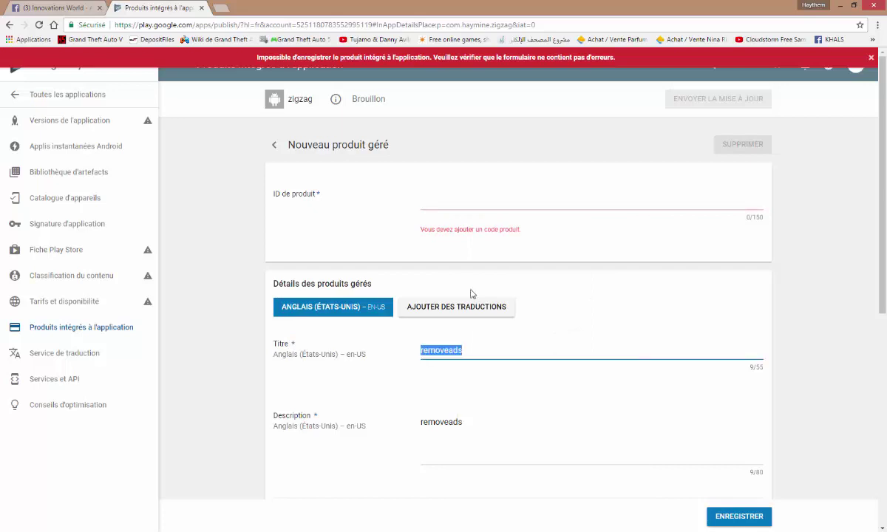
{"action": "right_click", "coordinate": [460, 205]}
{"action": "left_click", "coordinate": [504, 269]}
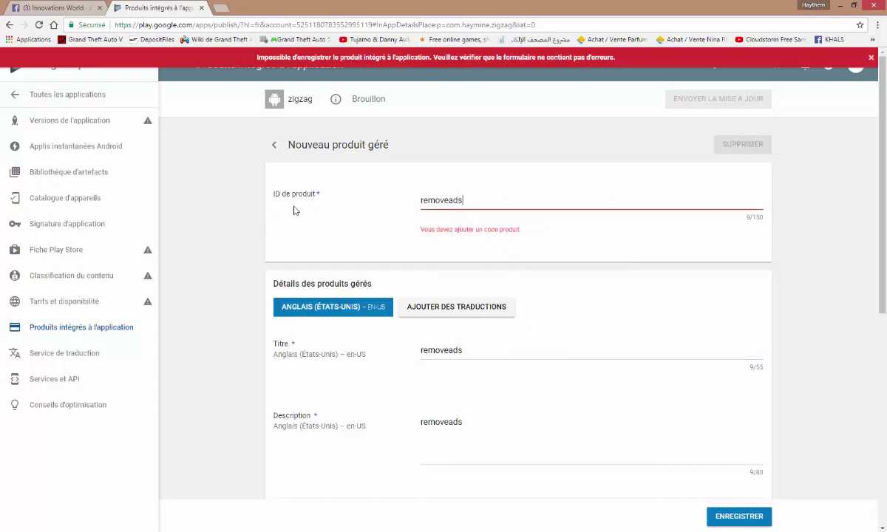
{"action": "scroll", "coordinate": [570, 386], "scroll_direction": "down", "scroll_amount": 10}
{"action": "left_click", "coordinate": [735, 517]}
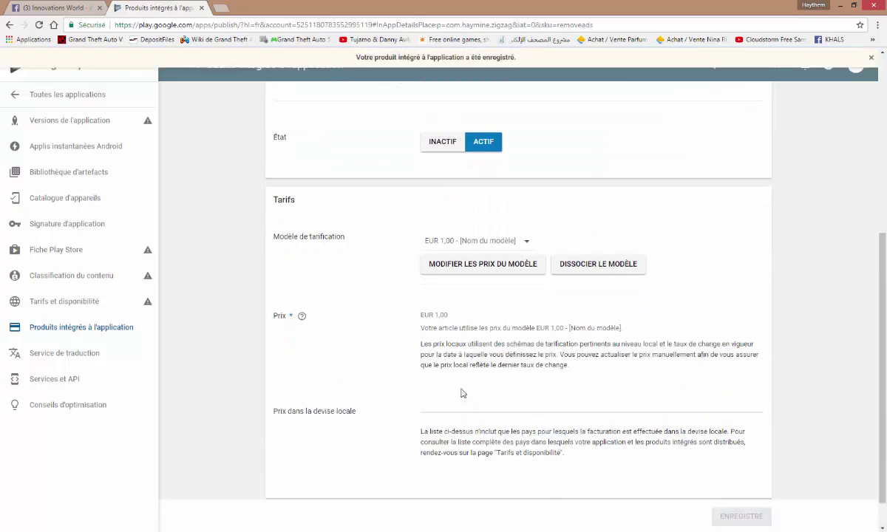
{"action": "scroll", "coordinate": [465, 270], "scroll_direction": "up", "scroll_amount": 5}
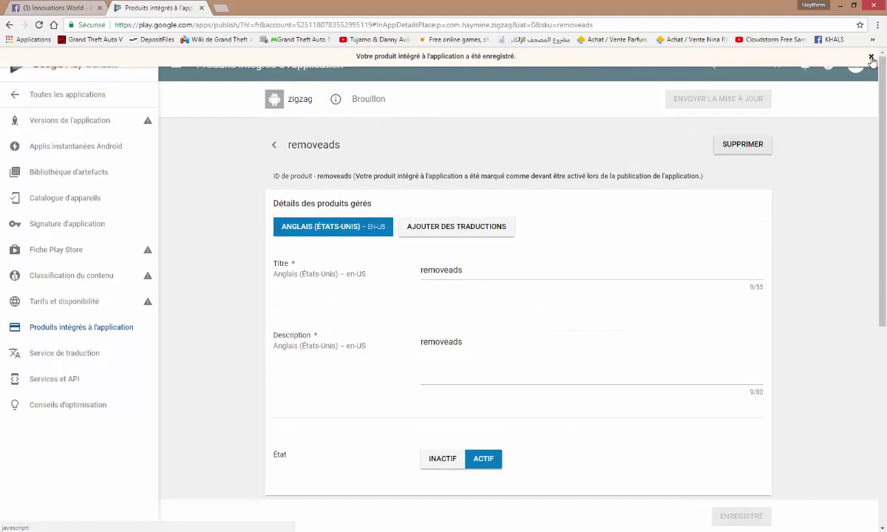
Dismiss the saved banner, return to the in-app products list, and close the extra console tab
{"action": "left_click", "coordinate": [869, 58]}
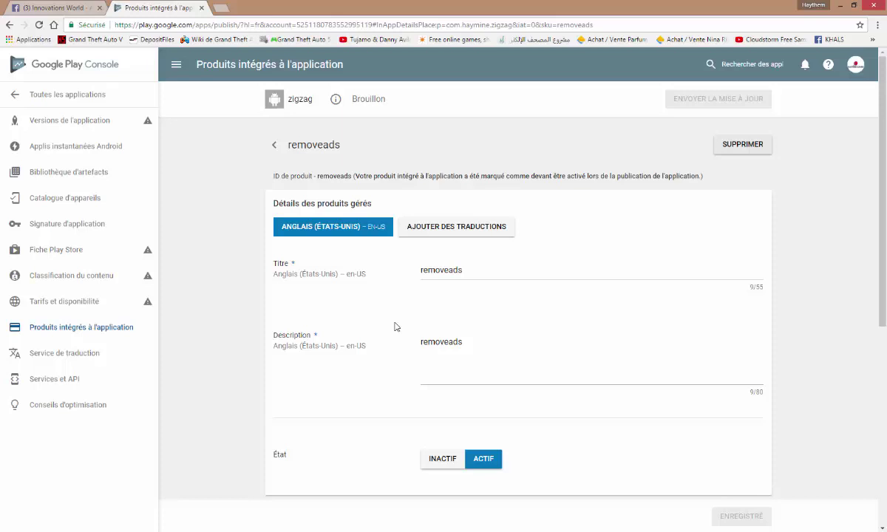
{"action": "scroll", "coordinate": [391, 335], "scroll_direction": "down", "scroll_amount": 5}
{"action": "scroll", "coordinate": [406, 320], "scroll_direction": "up", "scroll_amount": 1}
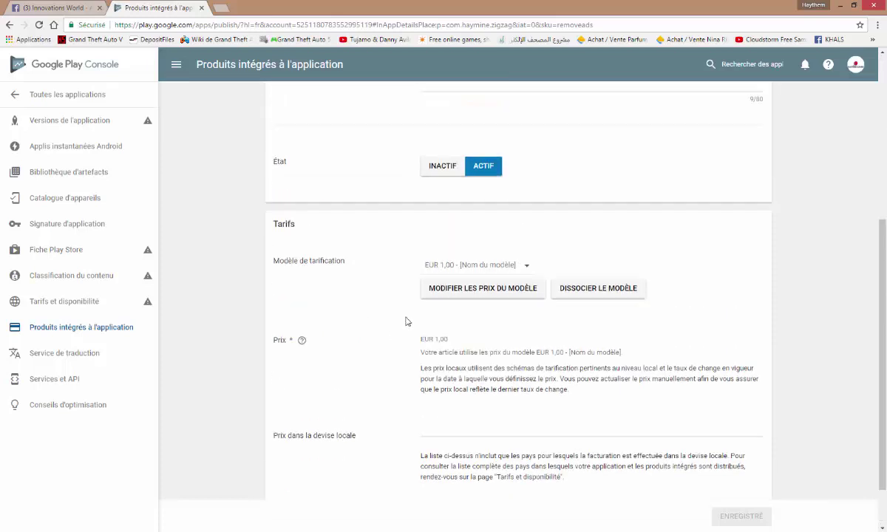
{"action": "scroll", "coordinate": [307, 336], "scroll_direction": "up", "scroll_amount": 4}
{"action": "left_click", "coordinate": [78, 333]}
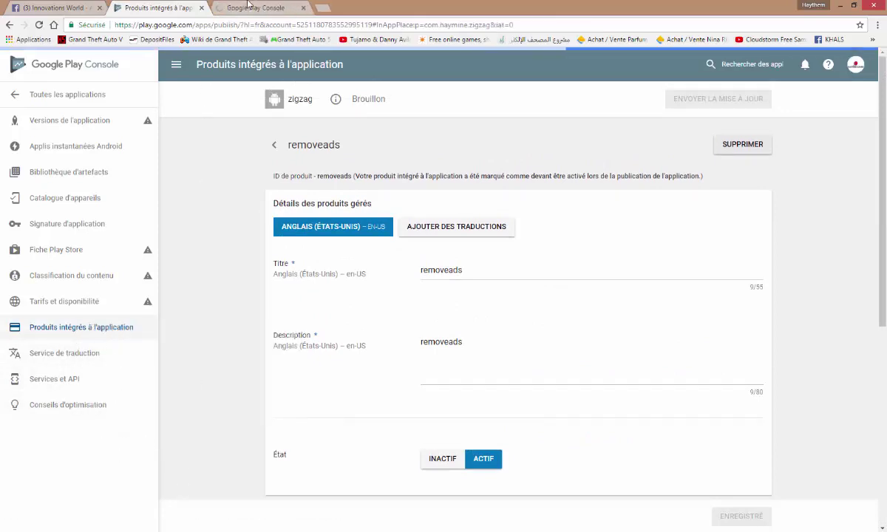
{"action": "left_click", "coordinate": [284, 8]}
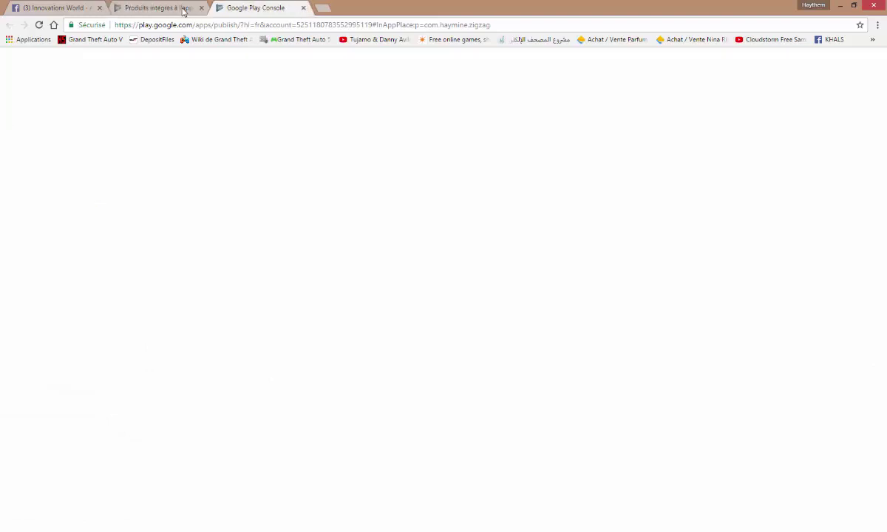
{"action": "left_click", "coordinate": [303, 7]}
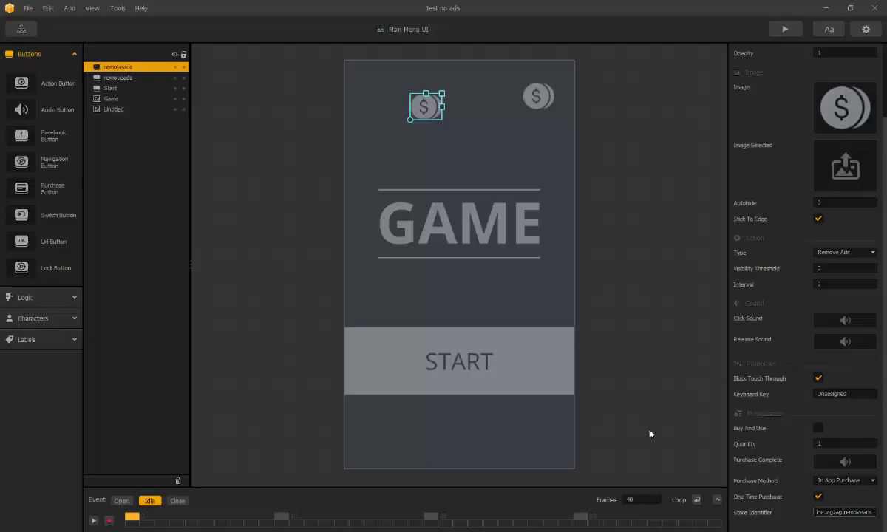
In project settings, set Application Store to Google Play Store and Name On Device to 'zigzag'
{"action": "left_click", "coordinate": [866, 30]}
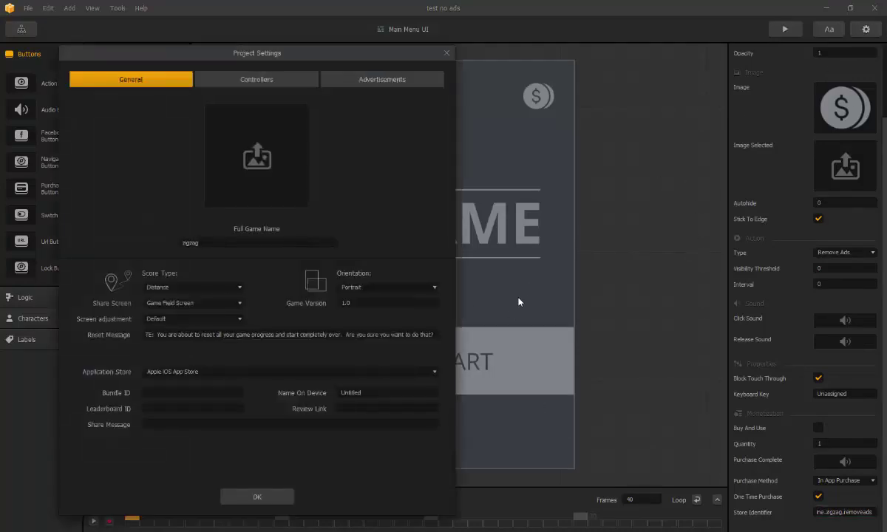
{"action": "left_click", "coordinate": [185, 372]}
{"action": "left_click", "coordinate": [181, 423]}
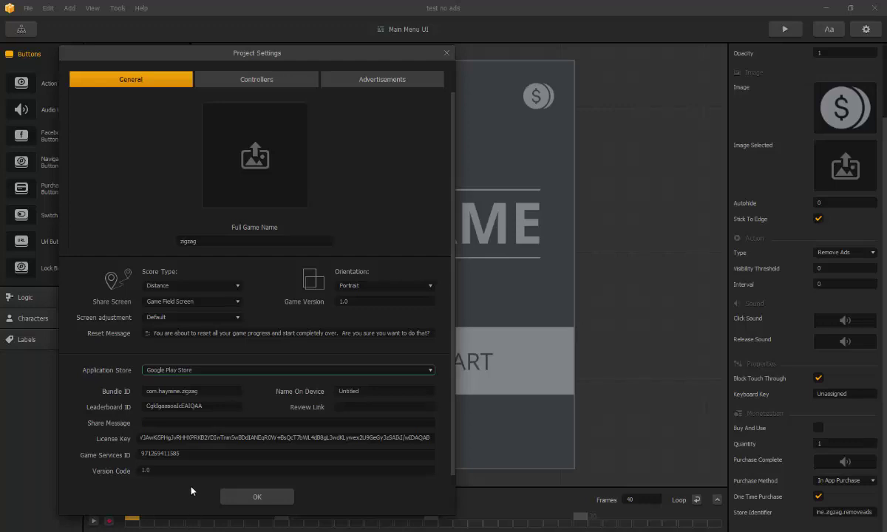
{"action": "double_click", "coordinate": [367, 391]}
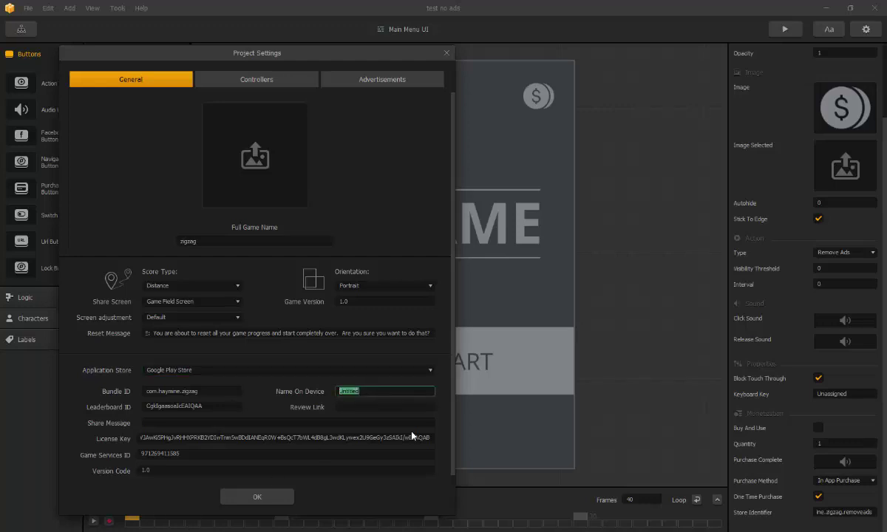
{"action": "type", "text": "zigza"}
{"action": "key", "text": "BackSpace"}
{"action": "key", "text": "BackSpace"}
{"action": "key", "text": "BackSpace"}
{"action": "type", "text": "gz"}
{"action": "type", "text": "ag"}
{"action": "left_click", "coordinate": [259, 497]}
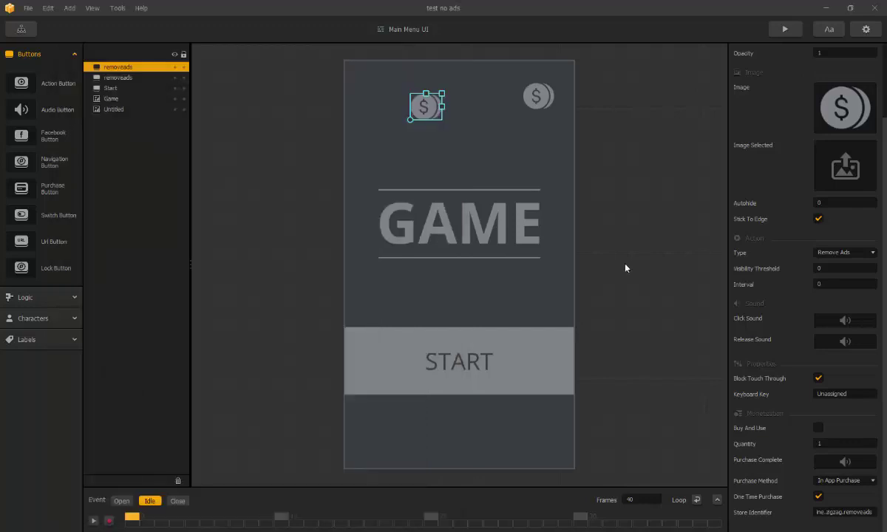